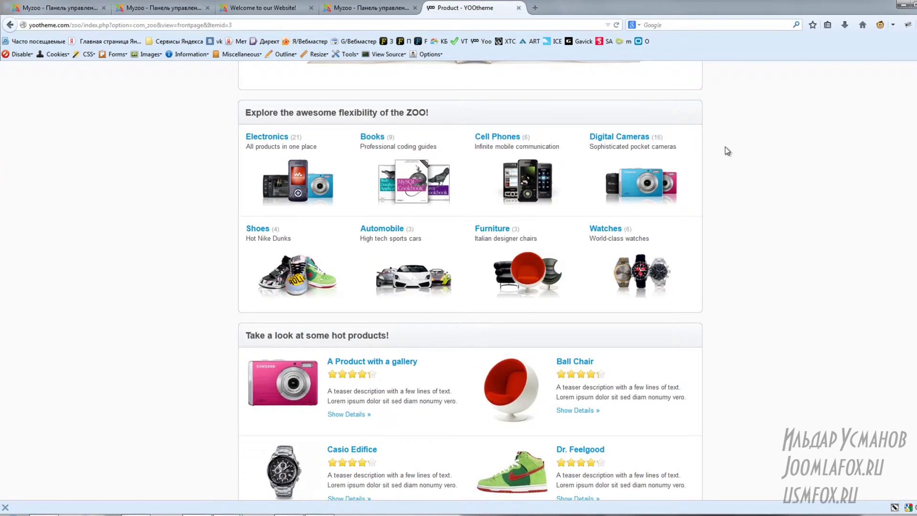
View the Electronics category page of the demo product catalog and return to the catalog's frontpage
click(269, 140)
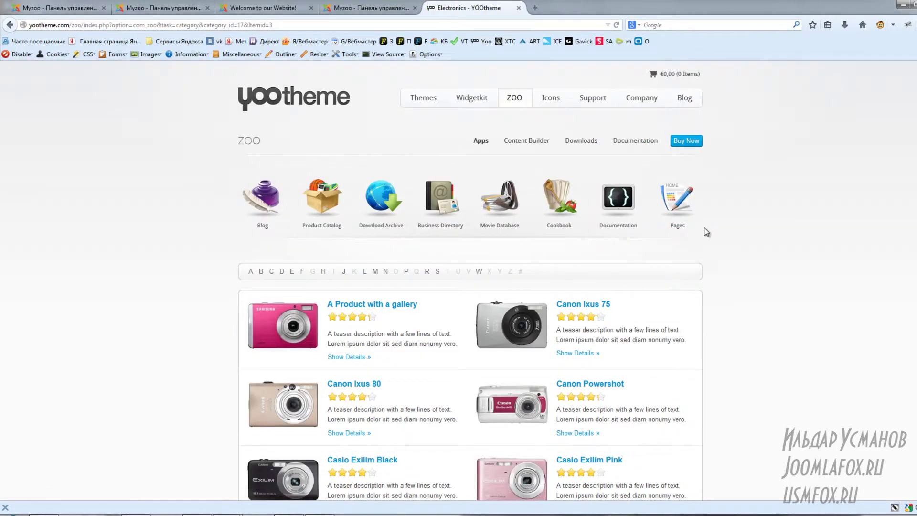
scroll(707, 245, down, 7)
scroll(701, 224, down, 4)
scroll(712, 231, up, 10)
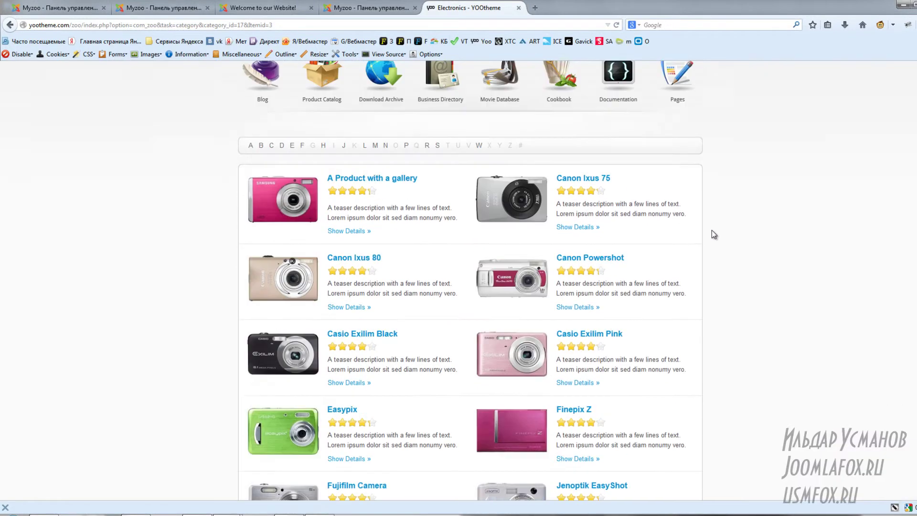
key(alt+Left)
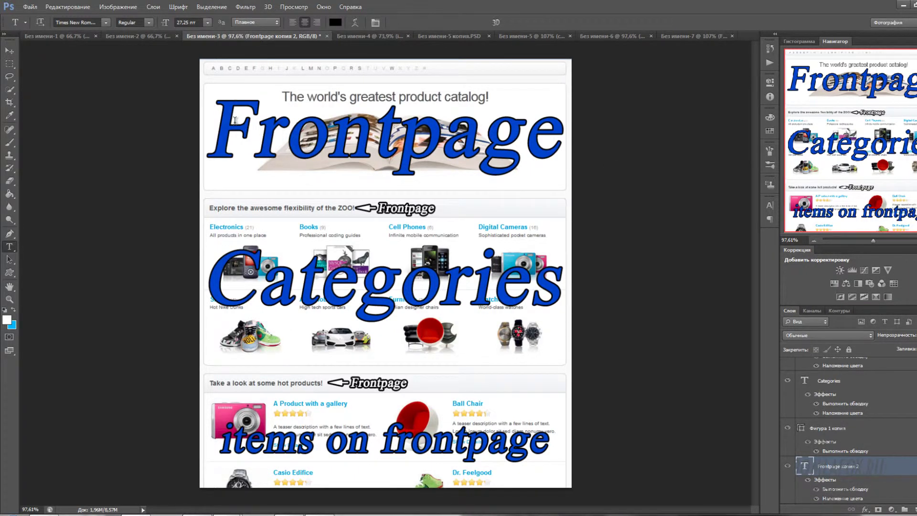
In Photoshop, outline the mockup's Frontpage block, Categories block, hot-products heading and items on frontpage with red rectangles
drag(203, 81, 574, 222)
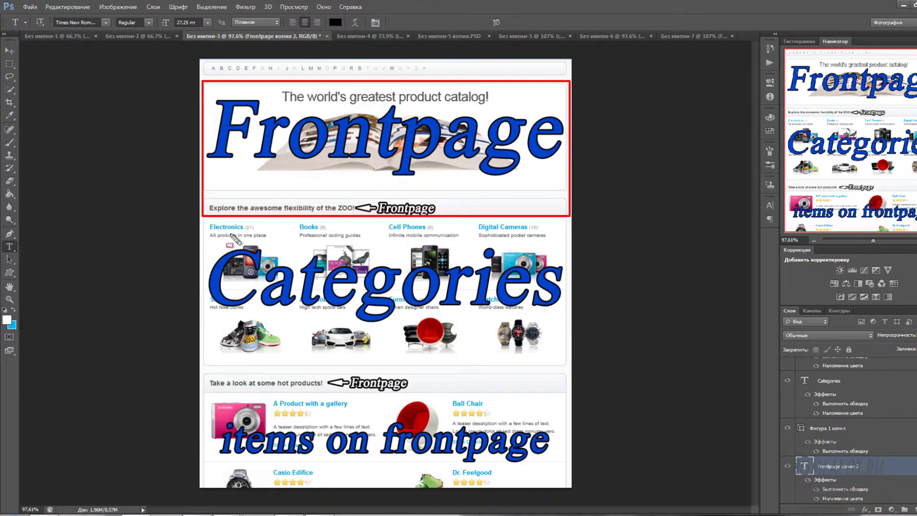
drag(202, 221, 570, 362)
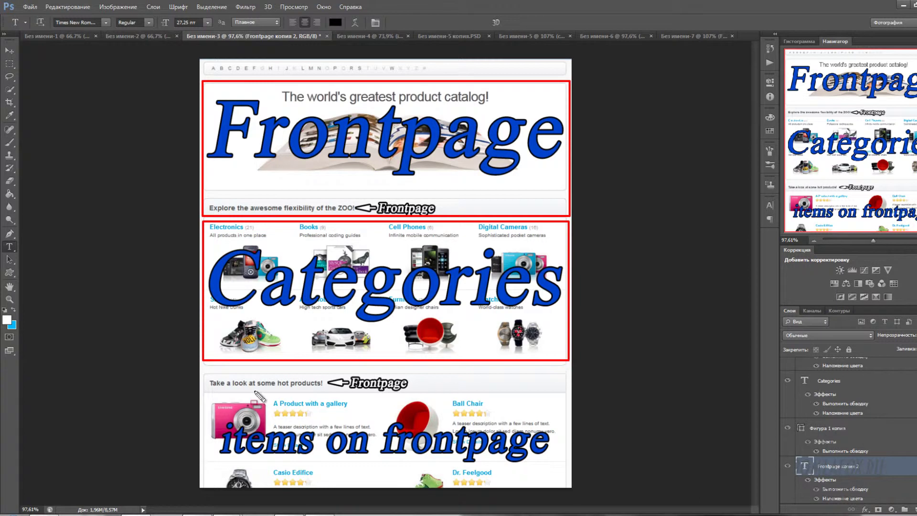
drag(207, 376, 414, 393)
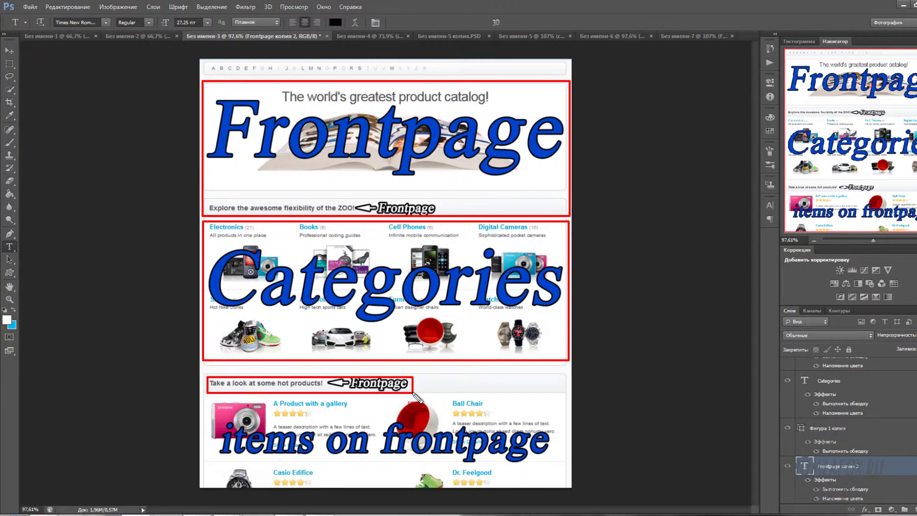
drag(206, 395, 566, 487)
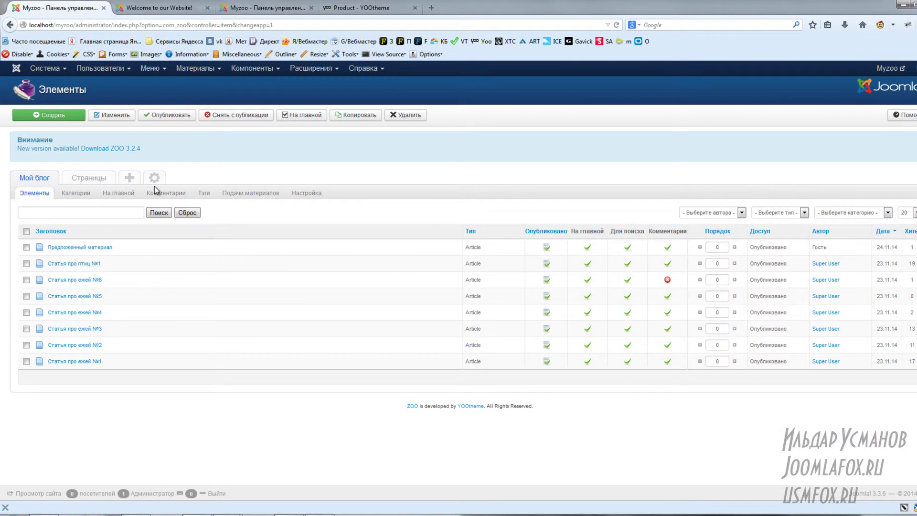
Create a new Product Catalog app instance titled "Каталог продукции" with the Default template, saving and closing it
click(129, 177)
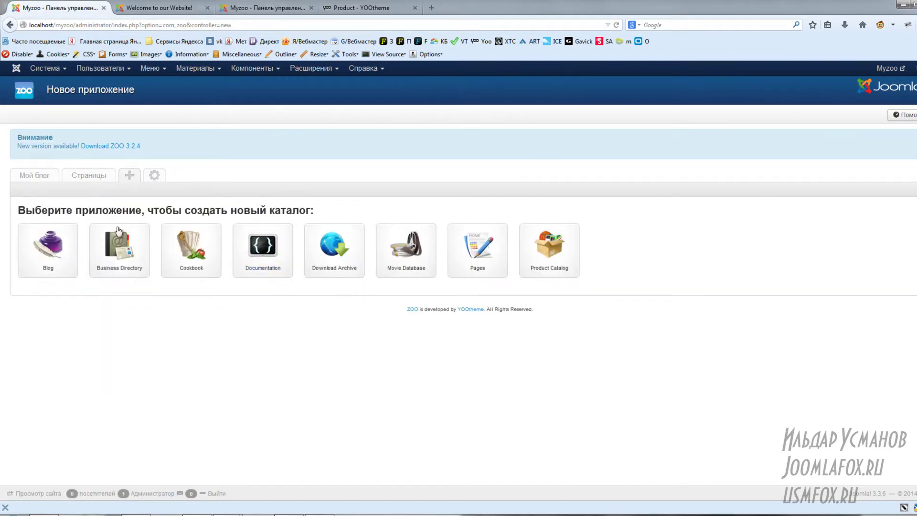
click(537, 260)
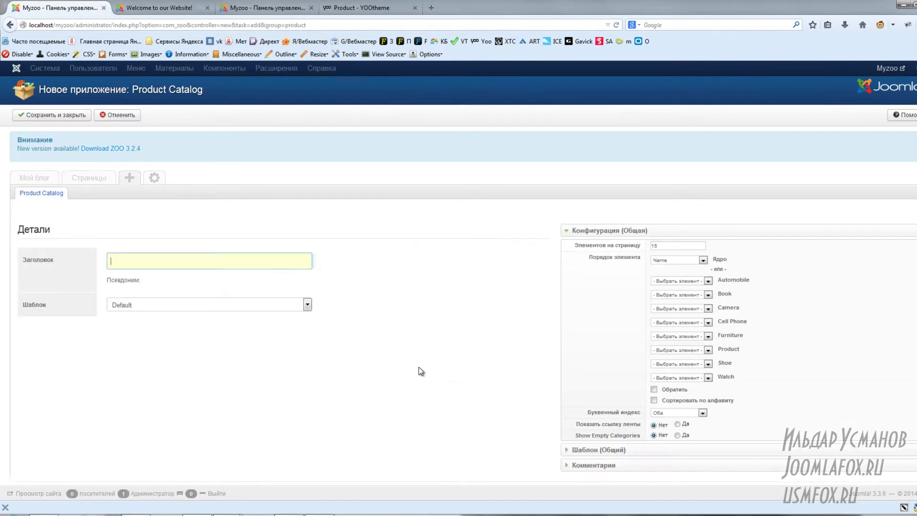
click(158, 262)
text(Каталог)
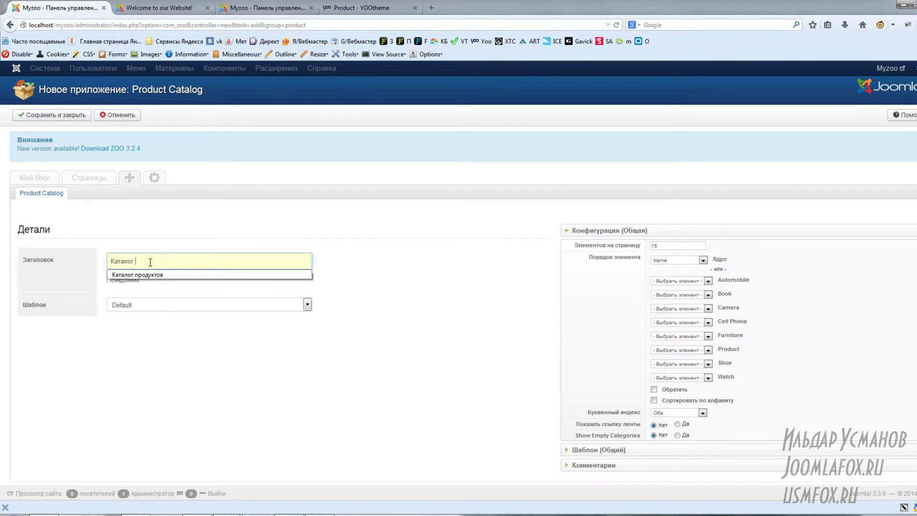
text( продукции)
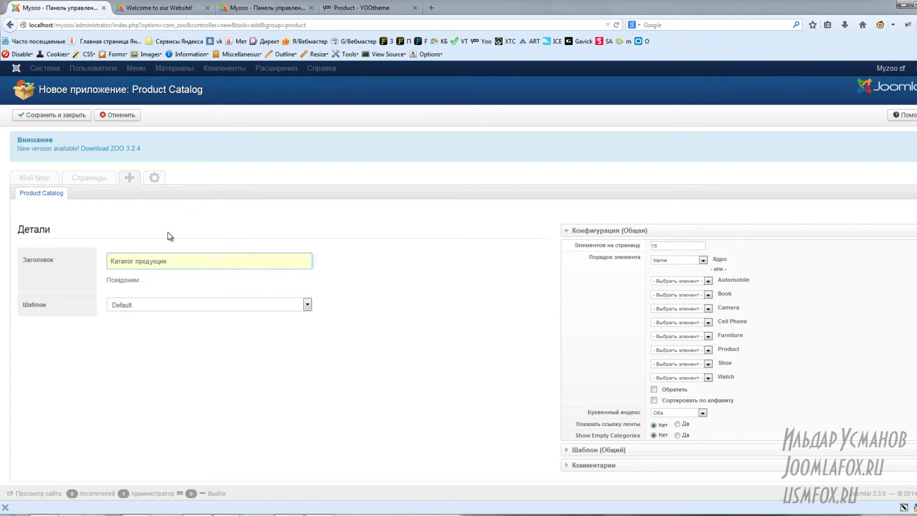
click(224, 356)
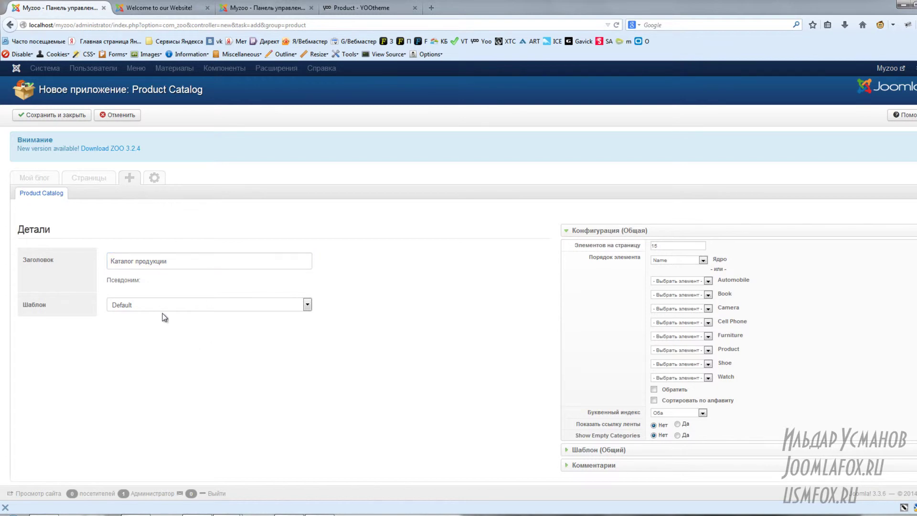
click(68, 117)
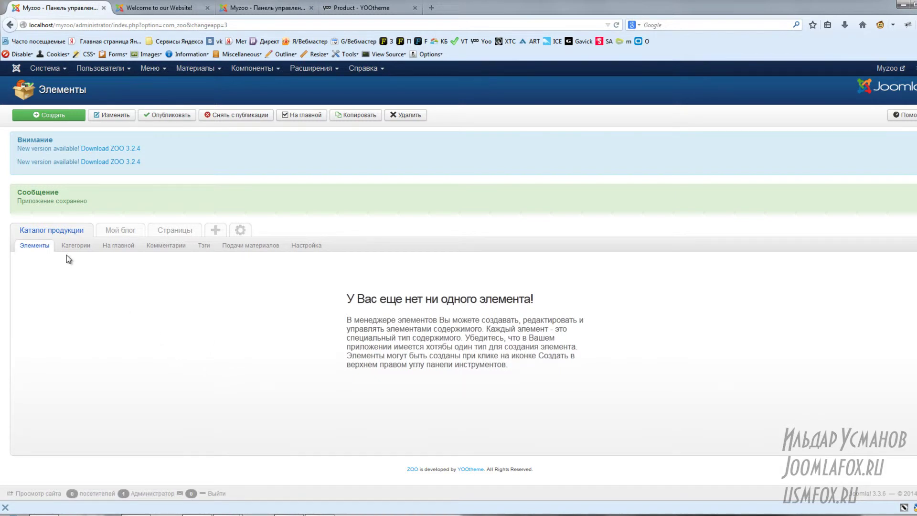
Set the new catalog's frontpage title (Название) to "The world's greatest product catalog!", copied from the demo page
click(74, 246)
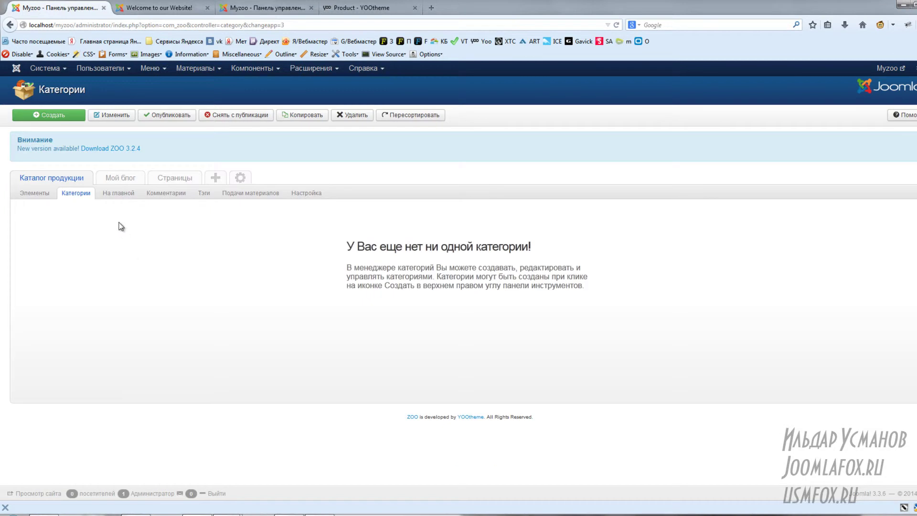
click(122, 198)
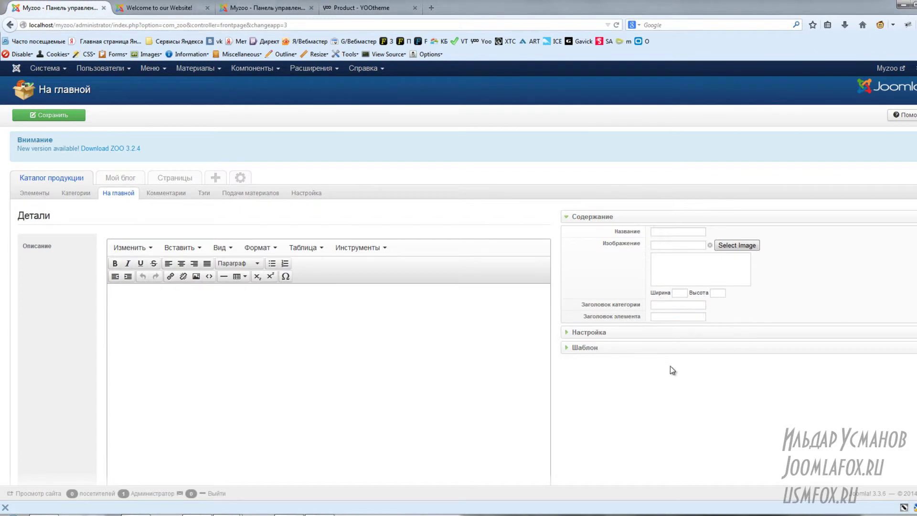
click(359, 13)
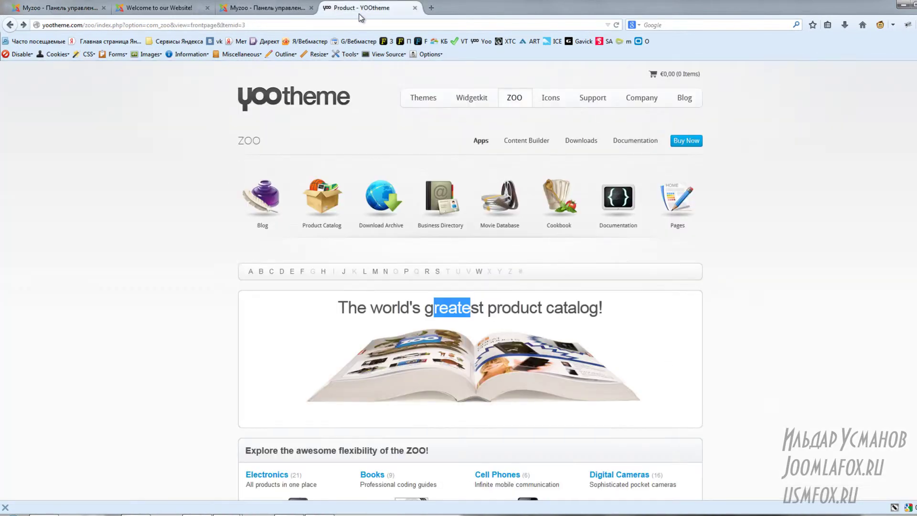
drag(623, 313, 340, 302)
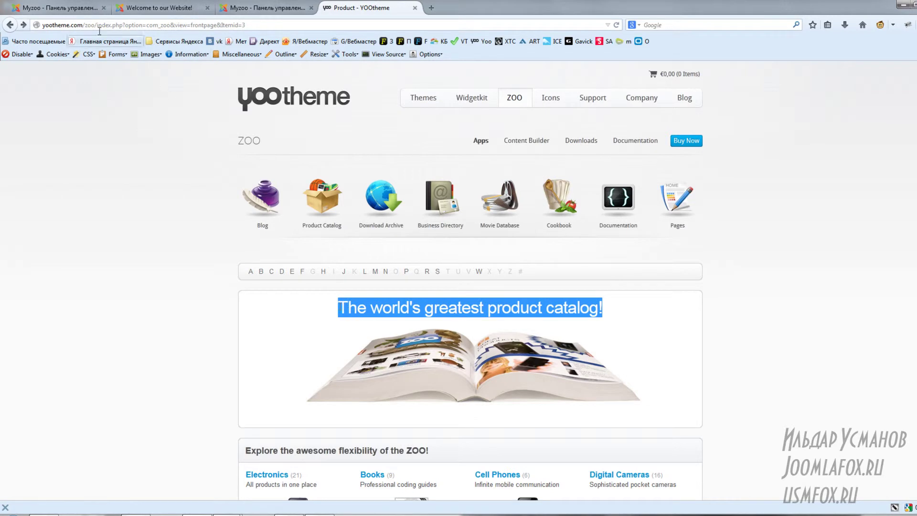
click(85, 9)
click(675, 232)
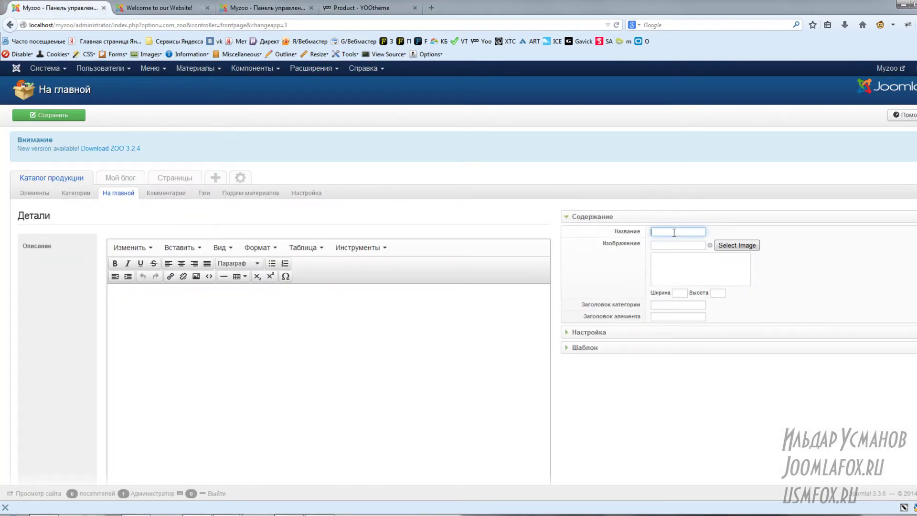
key(ctrl+v)
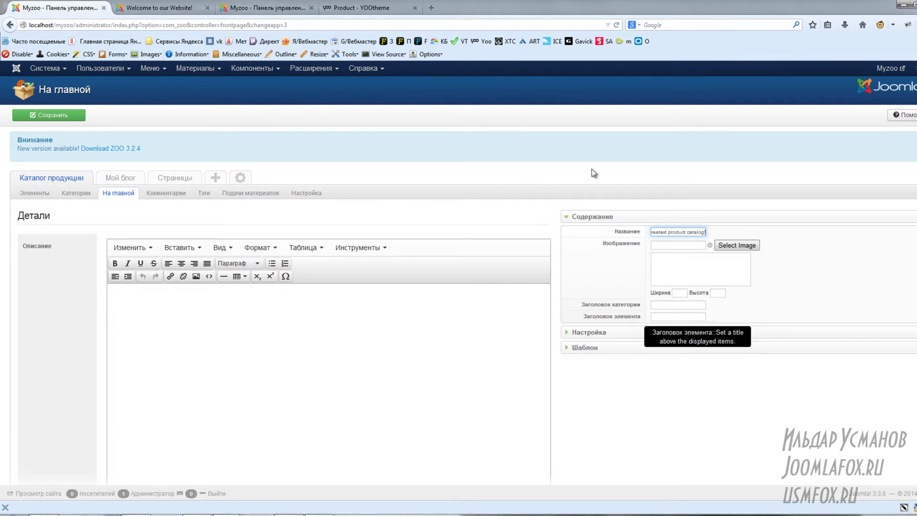
Set the frontpage category heading (Заголовок категории) to "Explore the awesome flexibility of the ZOO!", copied from the demo page
click(339, 9)
scroll(363, 270, down, 3)
drag(440, 291, 265, 287)
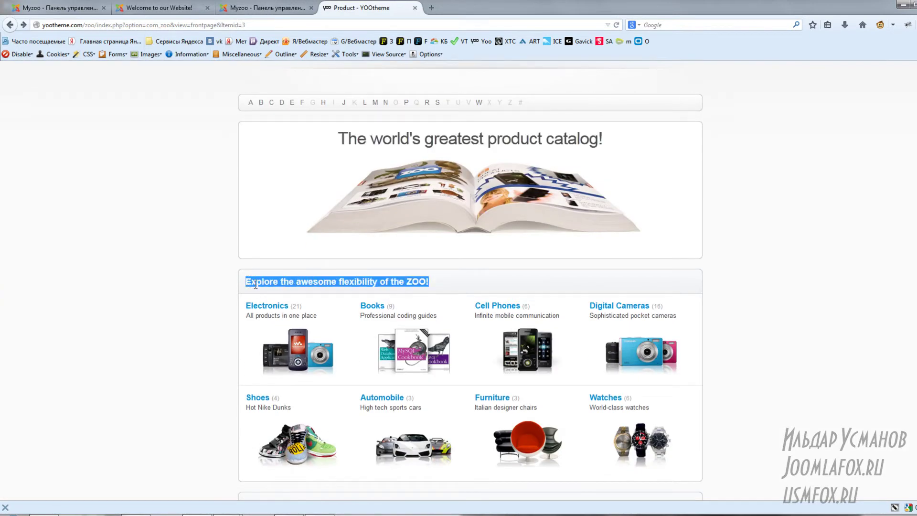
click(58, 7)
click(656, 305)
text(Explore the awesome flexibility of the ZOO!)
Set the frontpage item heading (Заголовок элемента) to "Take a look at some hot products!", copied from the demo page
click(363, 8)
scroll(511, 300, down, 3)
drag(391, 337, 246, 338)
key(ctrl+c)
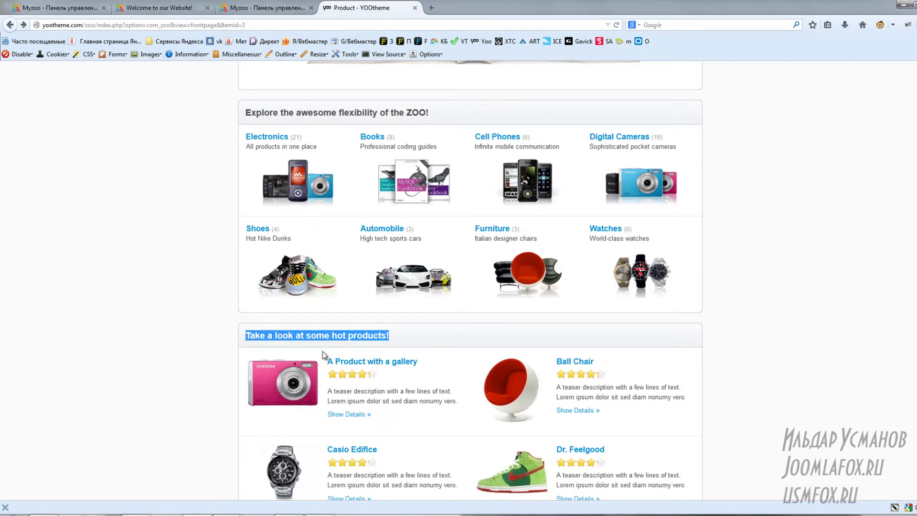
click(58, 8)
click(676, 319)
key(ctrl+v)
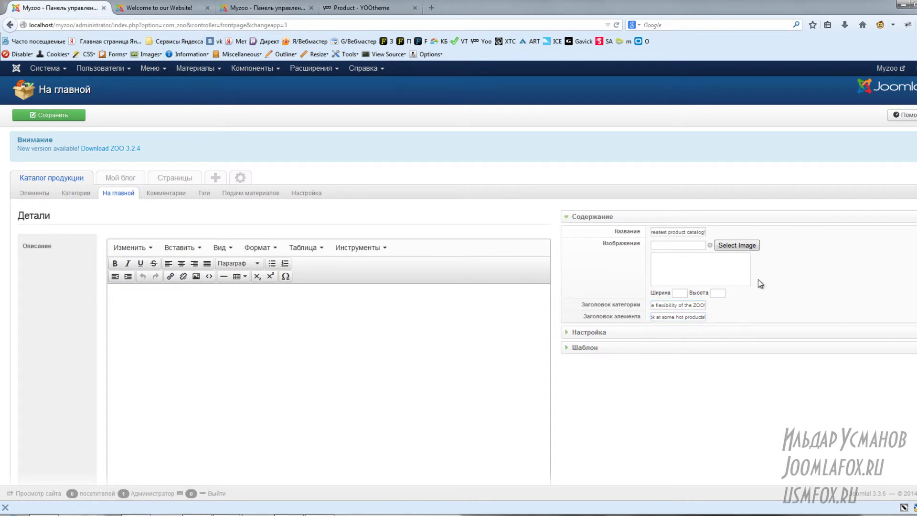
Save the open book banner image from the demo catalog's frontpage and return to the frontpage settings
click(342, 8)
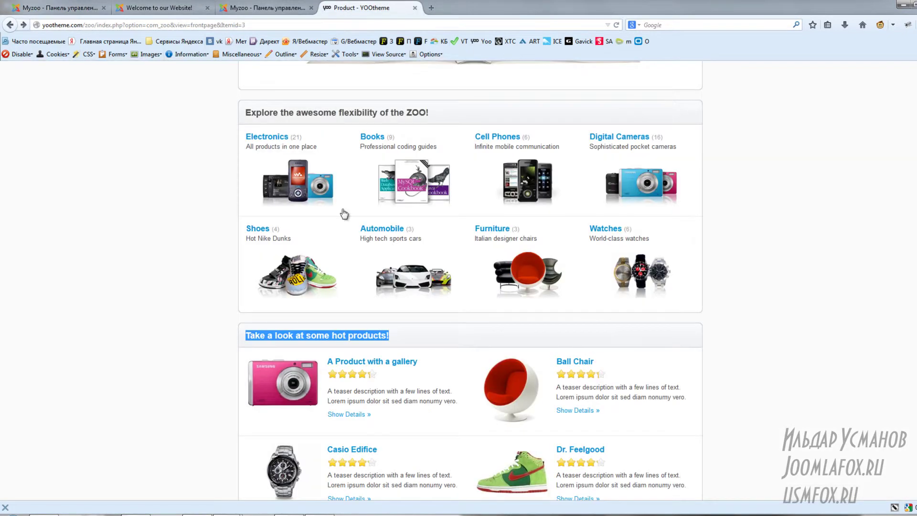
scroll(397, 240, up, 6)
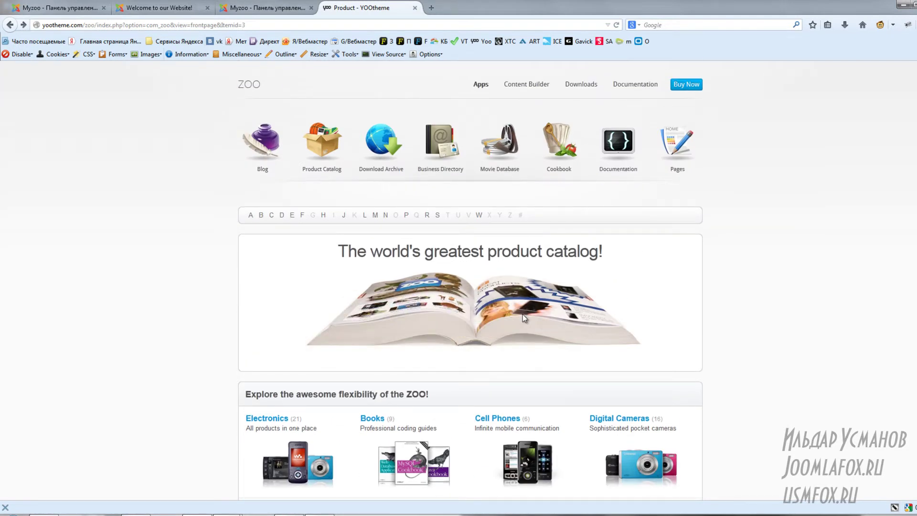
key(ctrl+Tab)
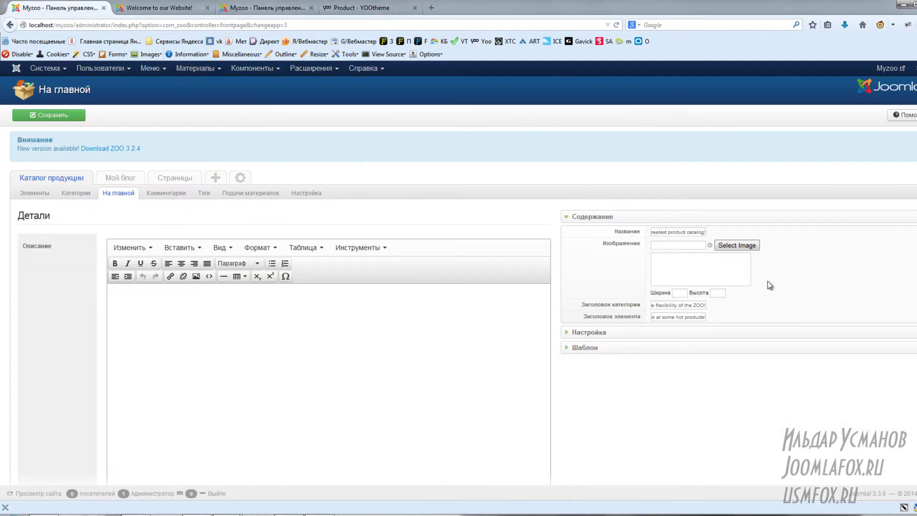
Upload frontpage_ec14d7be7e84073e200033c0a91108b1.jpg to the site's image library from the frontpage image selector
click(730, 249)
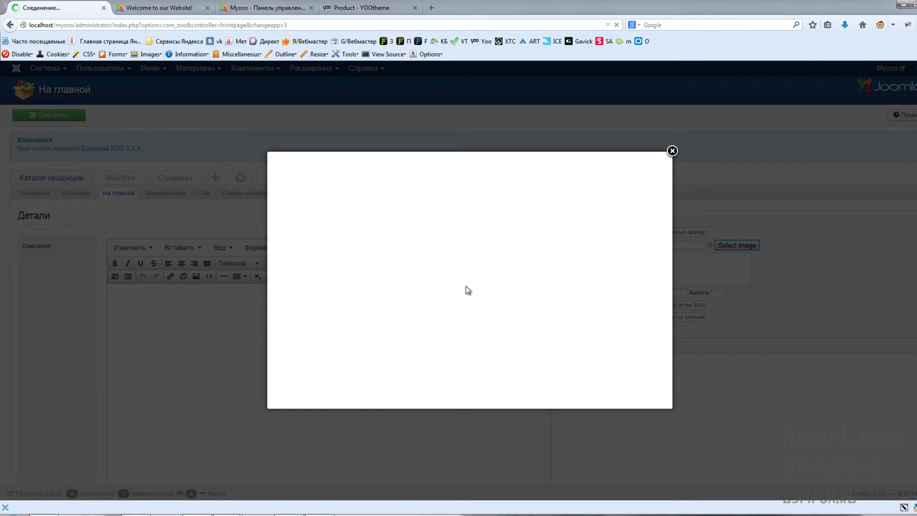
scroll(467, 291, down, 4)
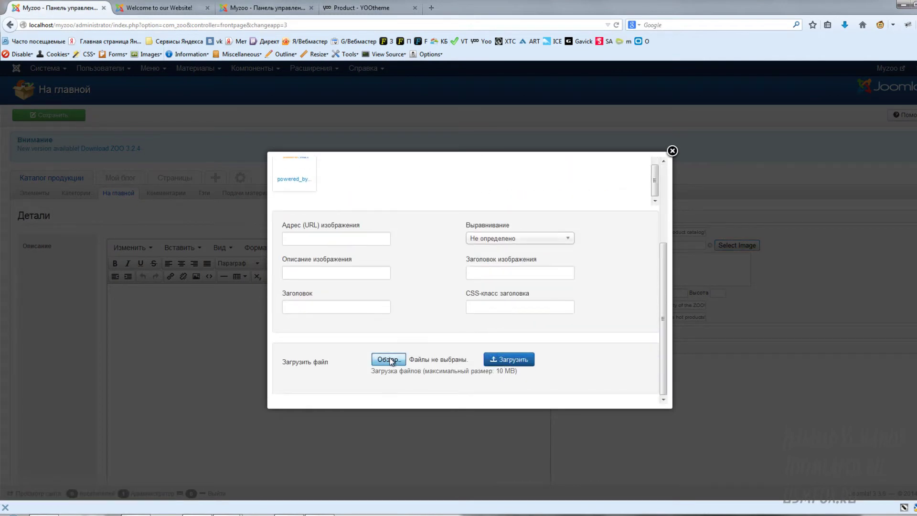
click(388, 359)
double_click(222, 99)
click(585, 362)
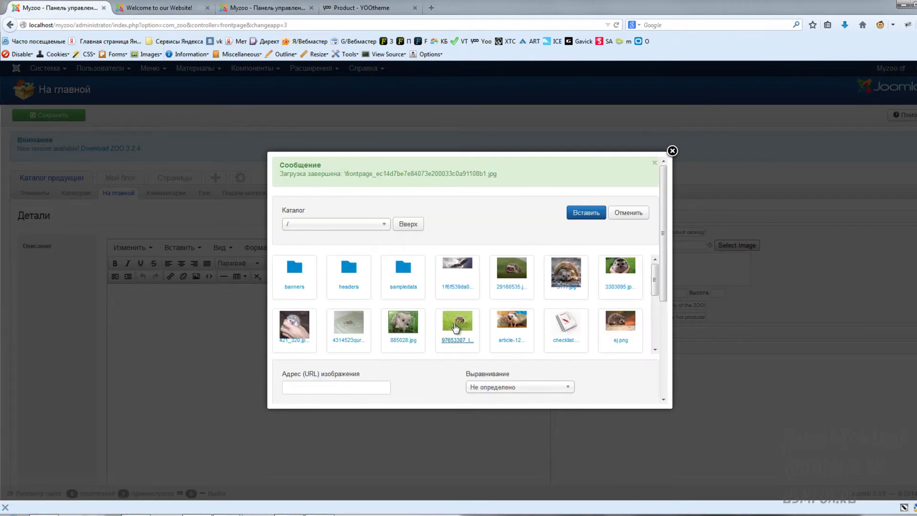
Insert the uploaded open book picture as the catalog's frontpage image and save the frontpage settings
scroll(454, 322, down, 5)
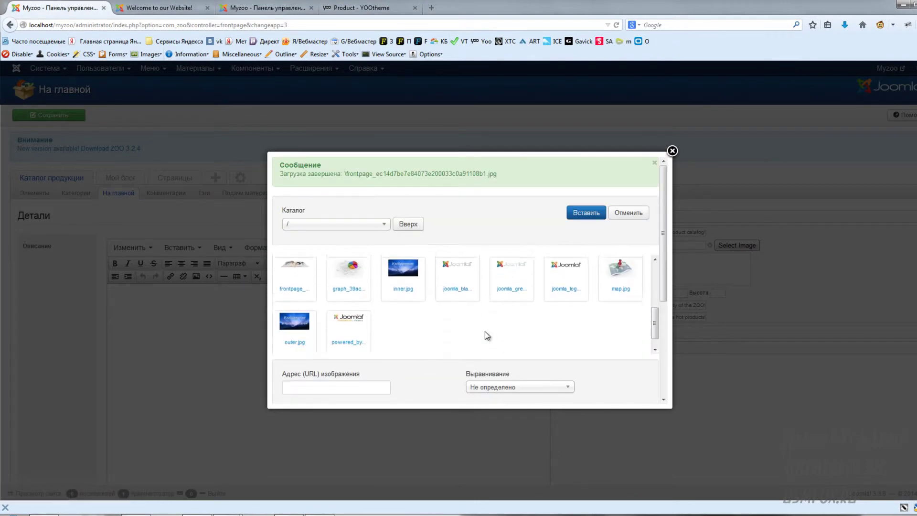
scroll(354, 337, up, 3)
scroll(287, 338, down, 1)
click(300, 319)
click(586, 212)
scroll(532, 303, down, 3)
scroll(549, 303, up, 3)
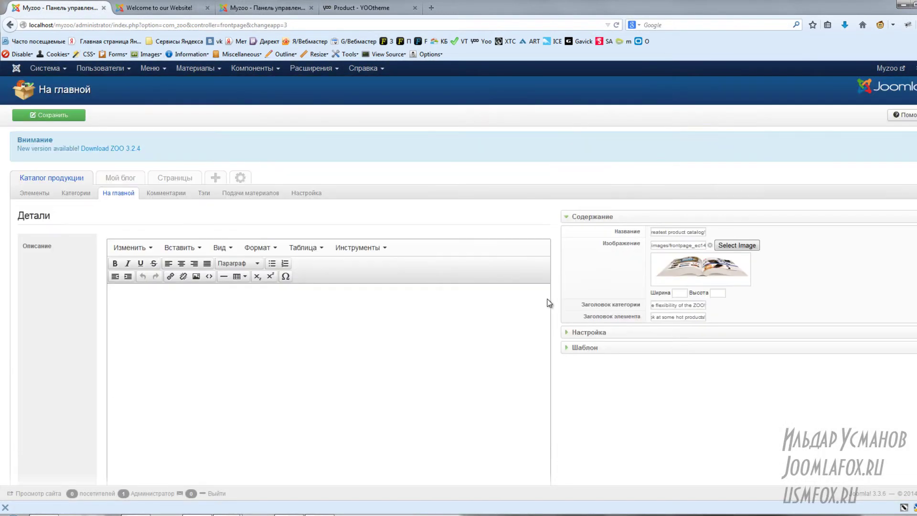
click(74, 120)
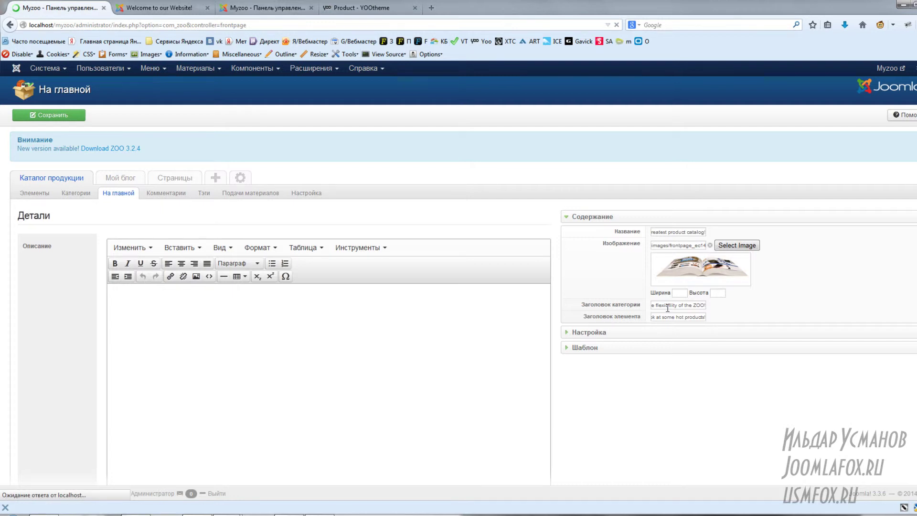
Create a new Main Menu item with the title "Каталог продуктов"
click(152, 68)
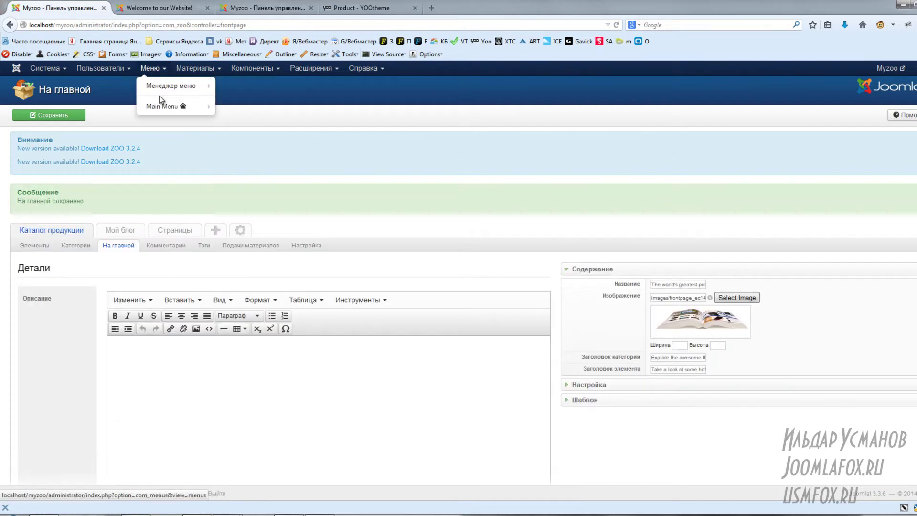
mouse_move(161, 107)
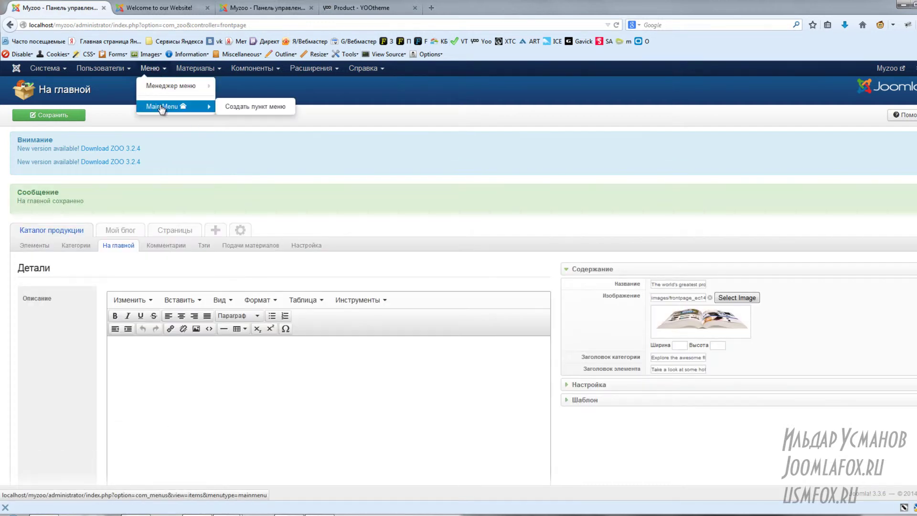
click(242, 109)
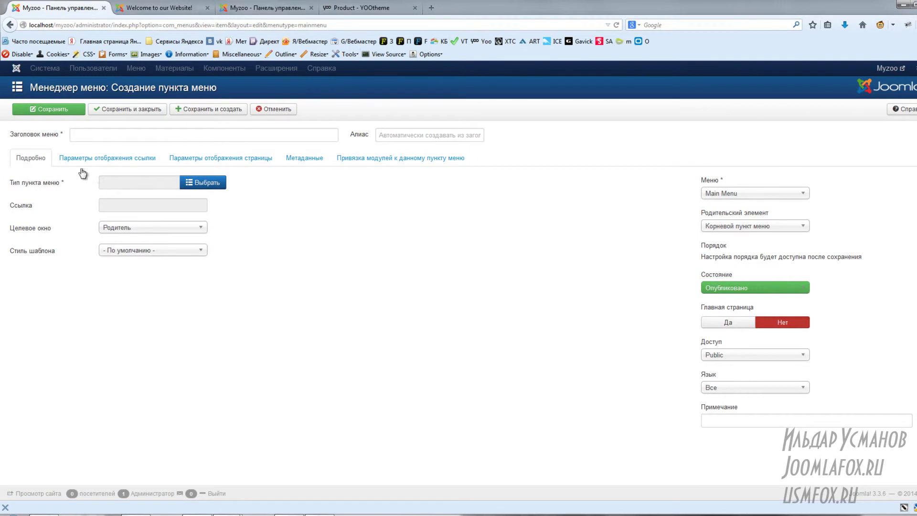
click(112, 136)
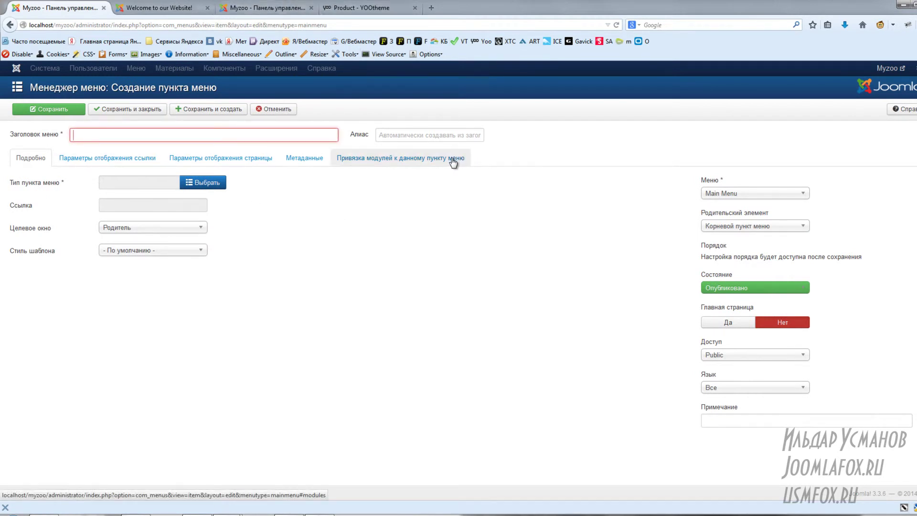
text(Каталог продуктов)
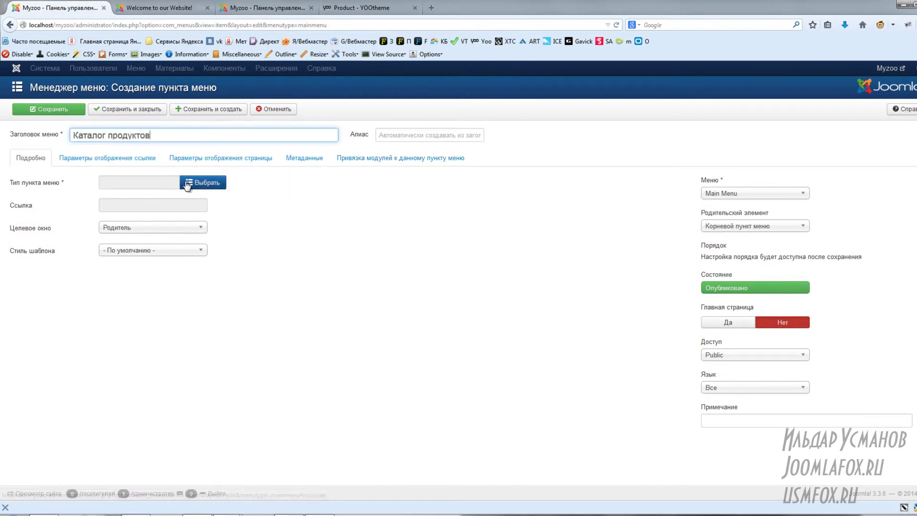
Set the menu item type to the ZOO type Главная, which shows an application's first page
click(201, 182)
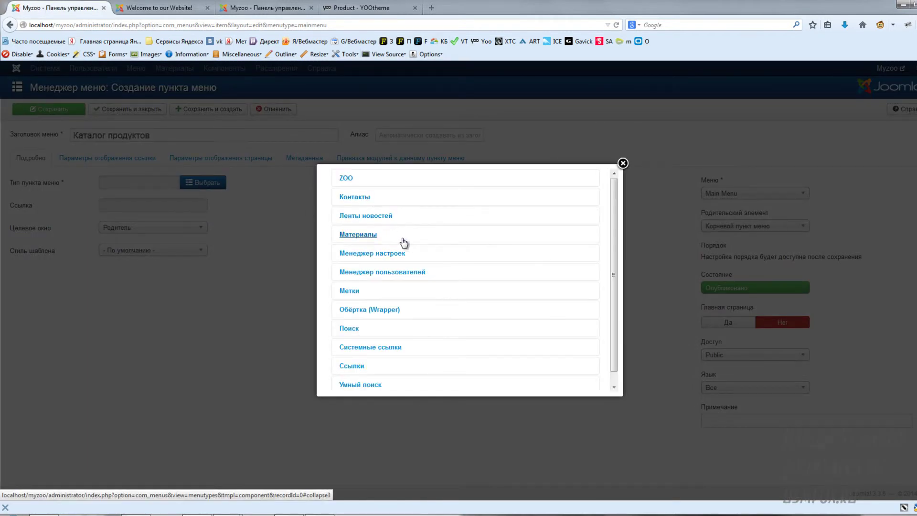
click(348, 179)
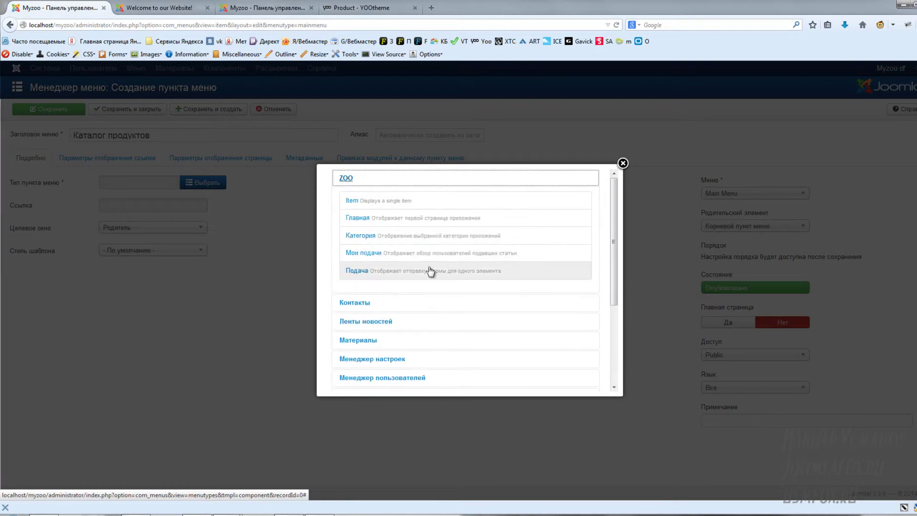
click(357, 218)
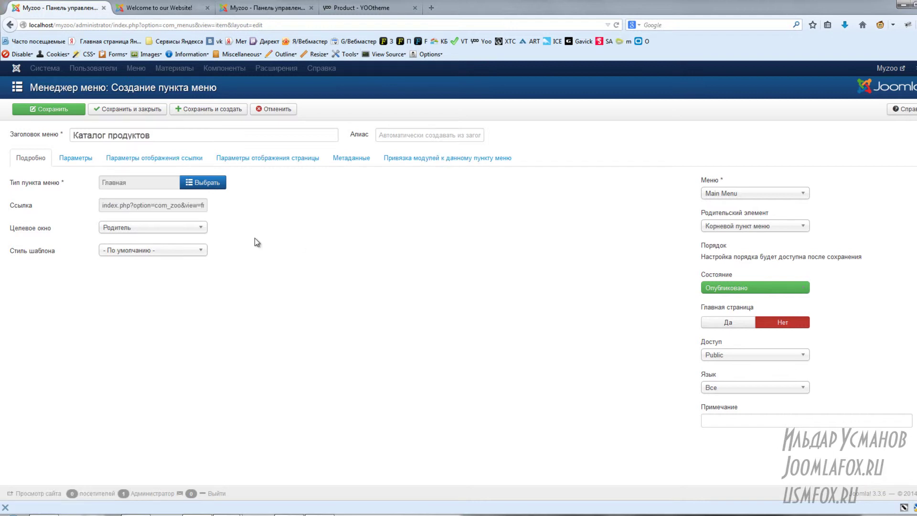
Assign the Каталог продукции application to the menu item and save it
click(75, 158)
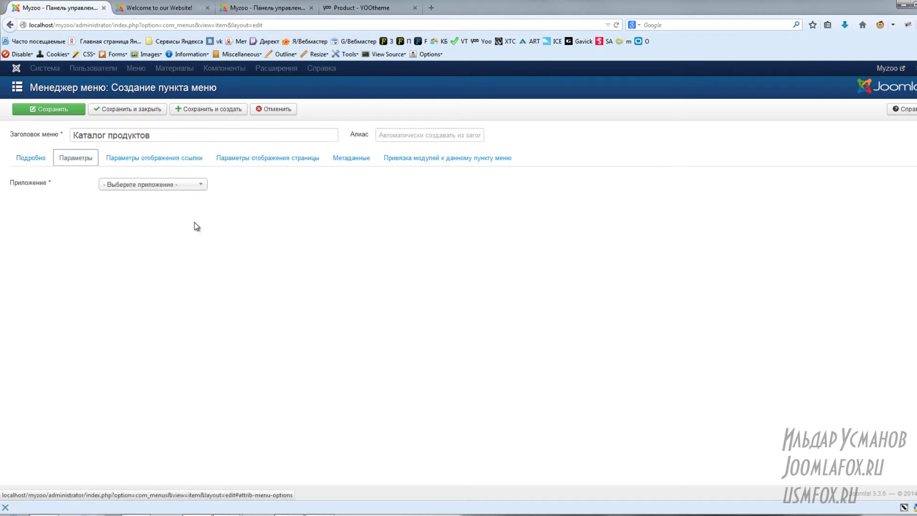
click(136, 184)
click(135, 212)
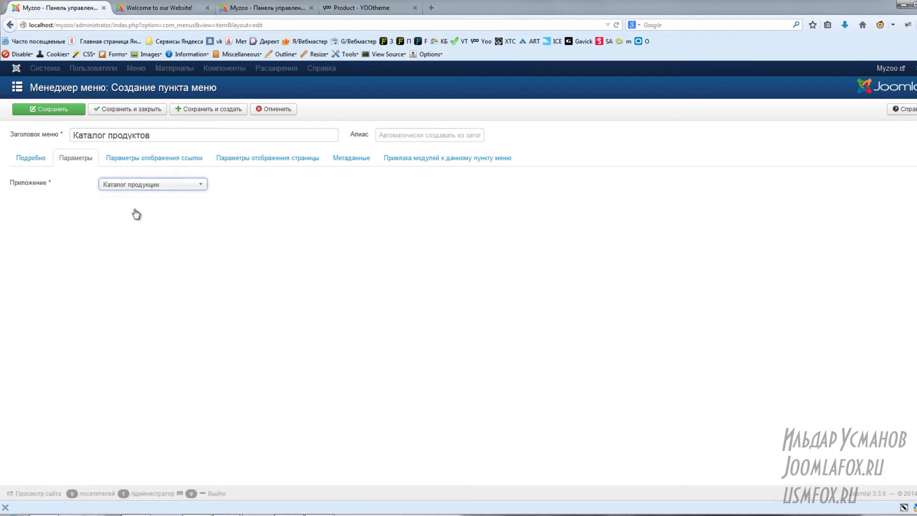
click(53, 110)
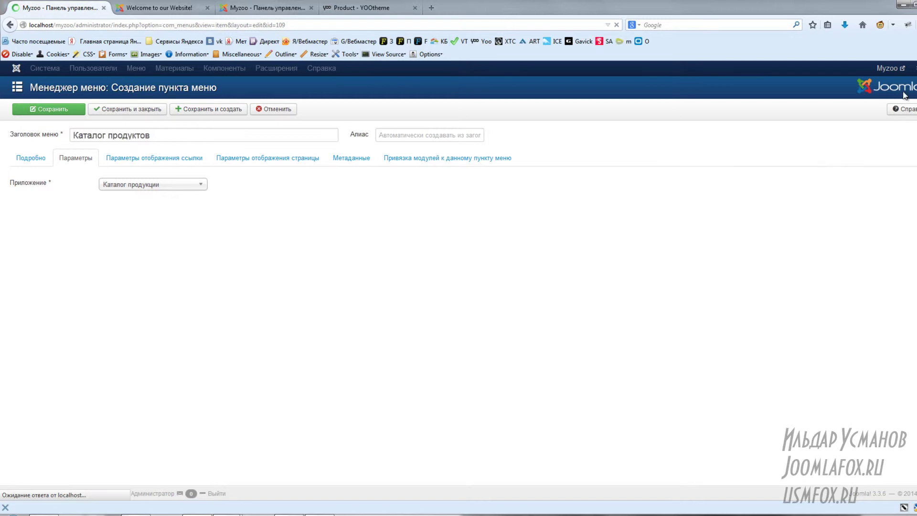
Open the public site and view the page behind the Каталог продуктов menu item
click(887, 68)
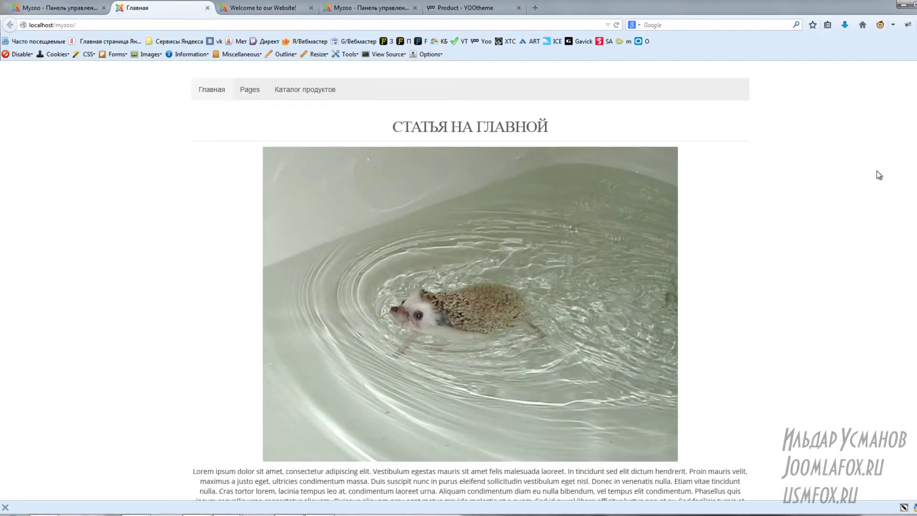
scroll(702, 127, down, 12)
scroll(705, 164, up, 12)
click(306, 90)
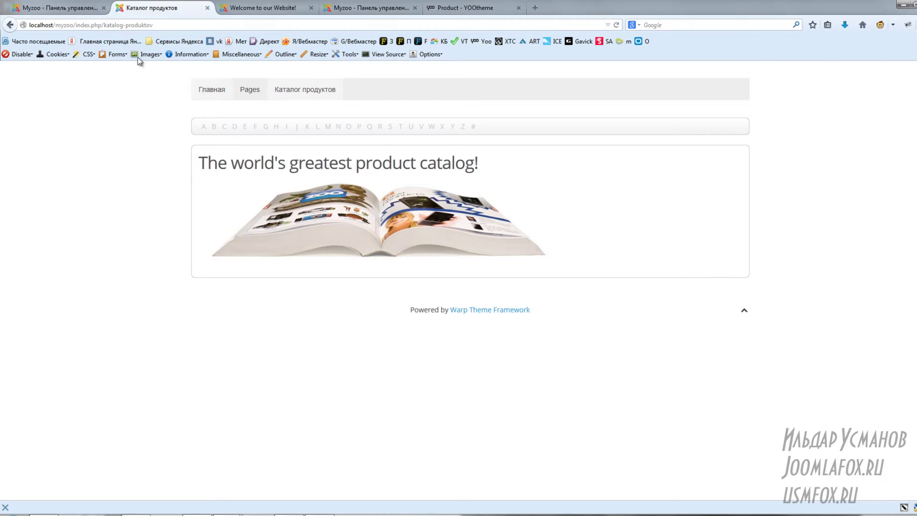
Return to the Joomla administration and open the category list of ZOO's Каталог продукции application
click(57, 7)
click(368, 8)
mouse_move(252, 68)
click(241, 84)
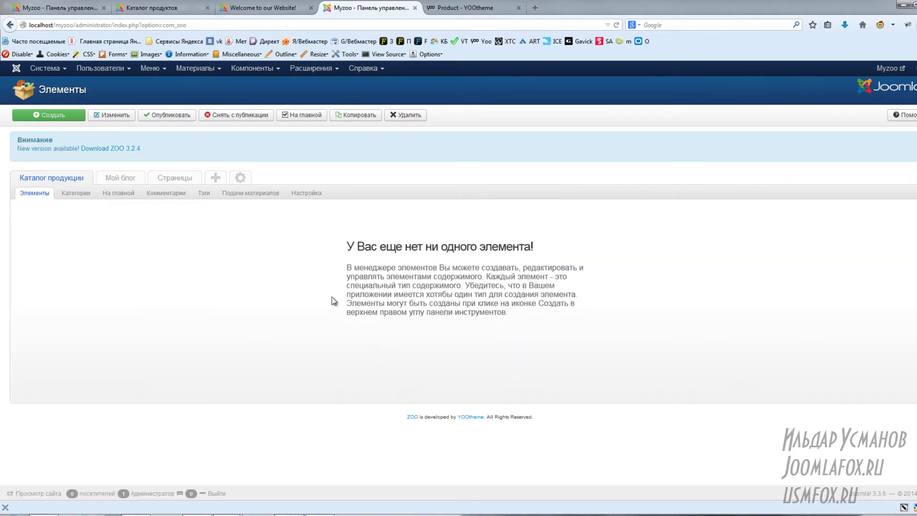
click(76, 196)
Create a category titled "Electronics", copying the name from the category section of the YOOtheme demo page
click(447, 10)
scroll(419, 383, down, 8)
scroll(526, 354, up, 5)
click(753, 334)
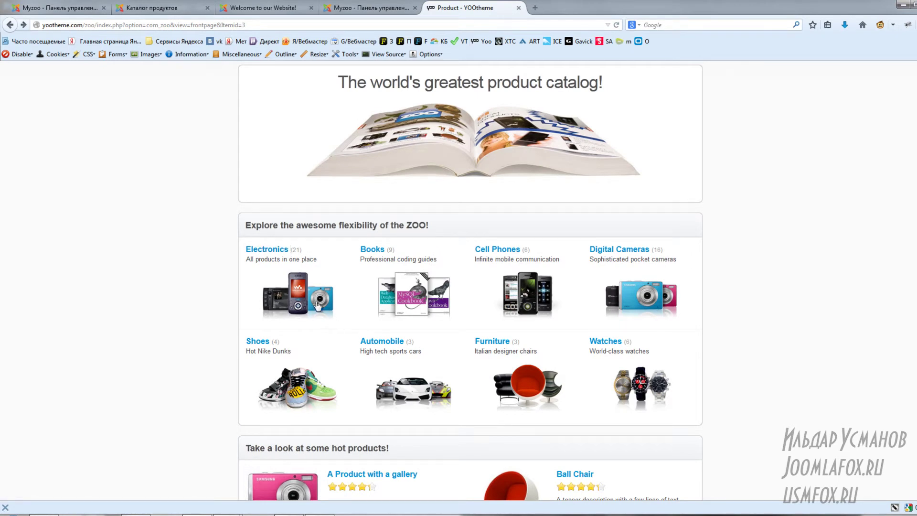
drag(289, 250, 246, 252)
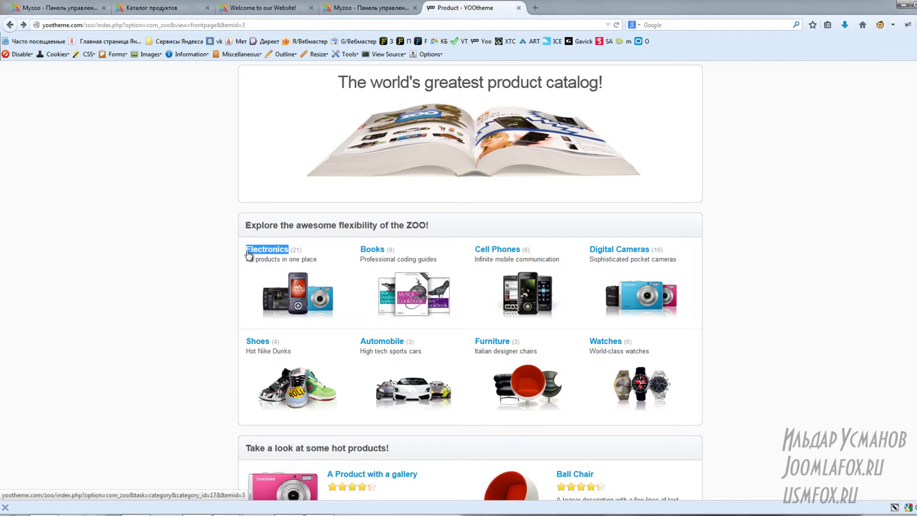
click(350, 9)
click(42, 118)
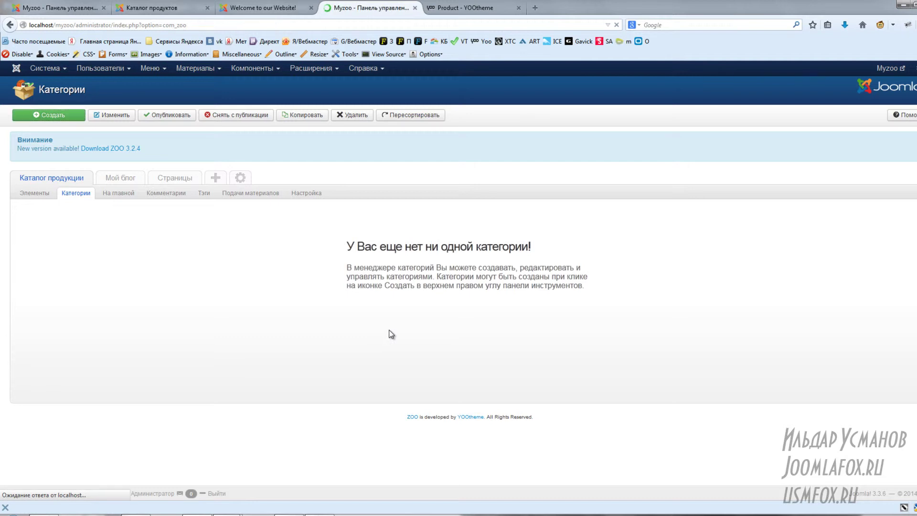
click(205, 250)
text(Electronics)
Set the Electronics category's short description (Краткое описание) to "All products in one place", copied from the demo page
click(443, 9)
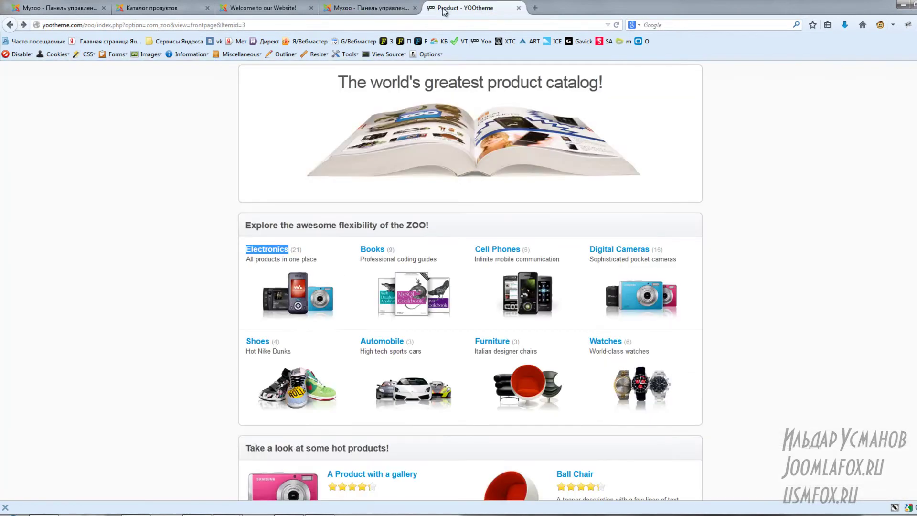
drag(320, 260, 273, 259)
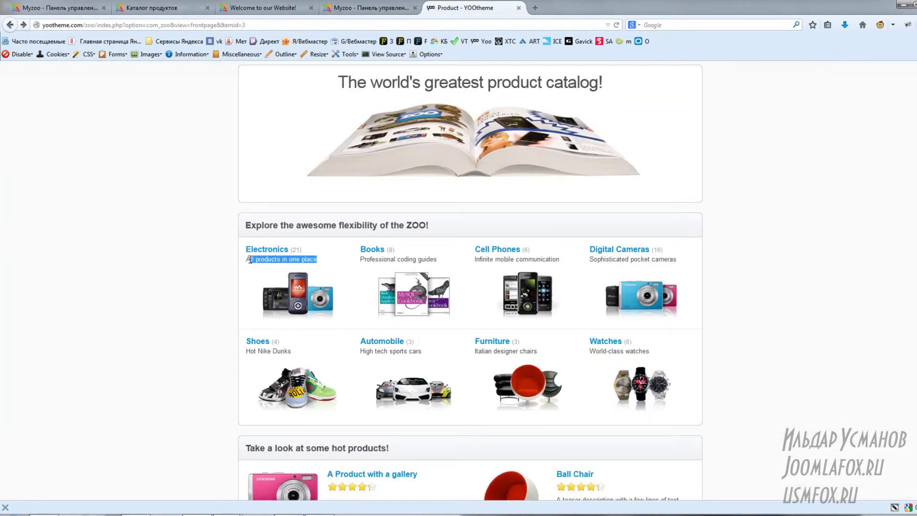
click(368, 7)
click(702, 247)
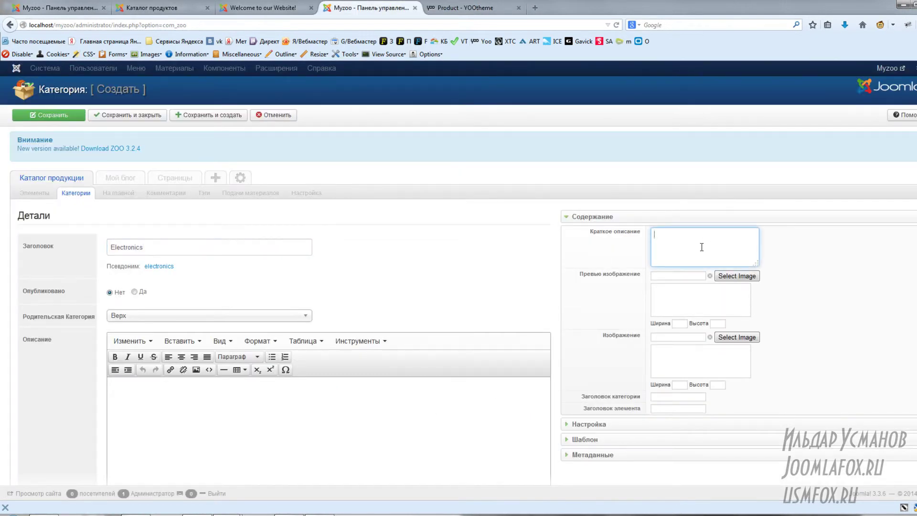
text(All products in one place)
Save the demo page's Electronics teaser image to the pages folder and return to the category form
key(ctrl+Tab)
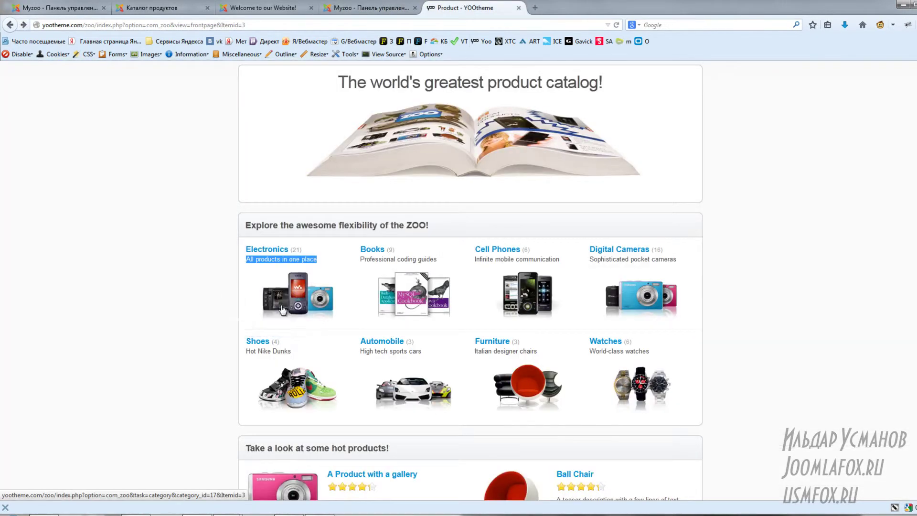
right_click(297, 290)
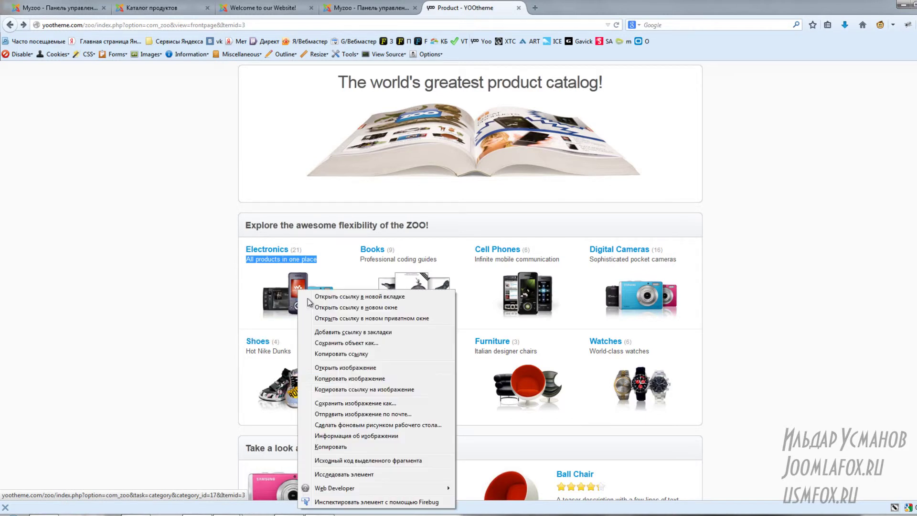
click(382, 396)
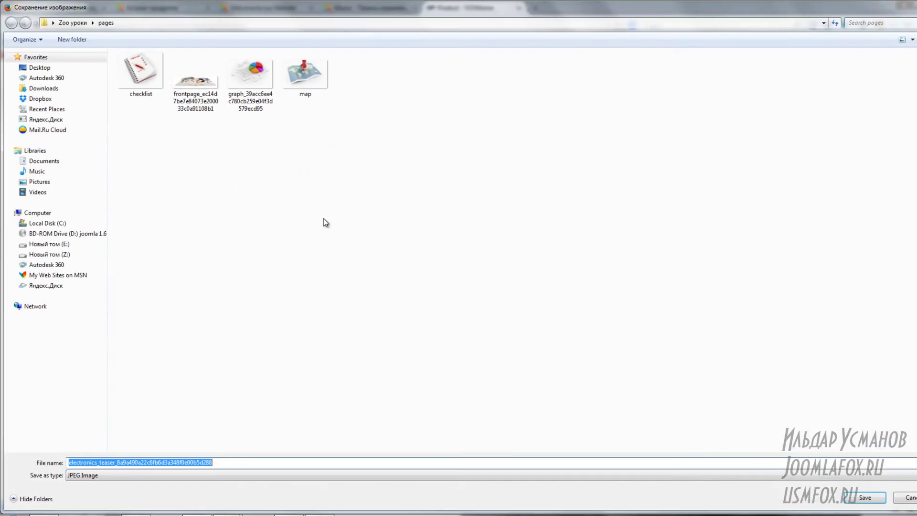
click(865, 497)
click(381, 8)
click(261, 7)
click(358, 8)
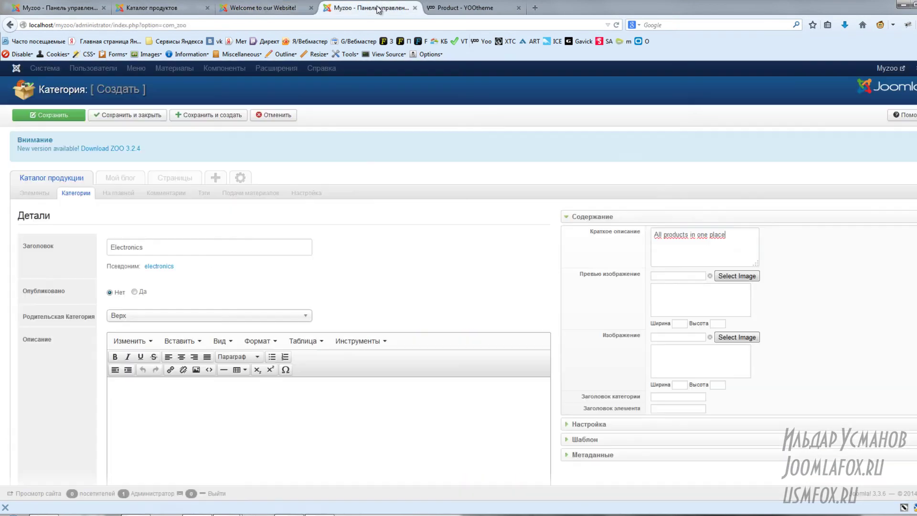
Upload electronics_teaser_8a9a490a22c6fb6d3a348f0e00b5d288.jpg to the site's image library from the category's preview image selector
click(728, 280)
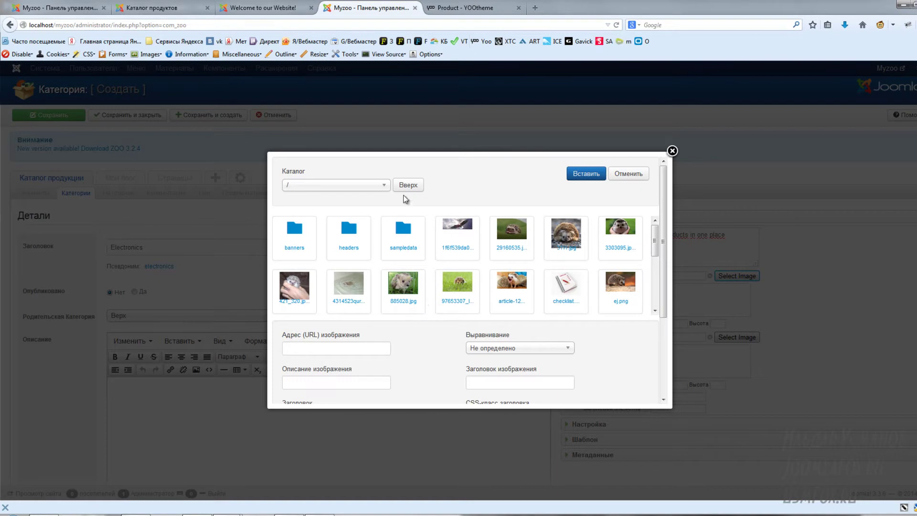
scroll(579, 286, down, 5)
scroll(550, 379, down, 3)
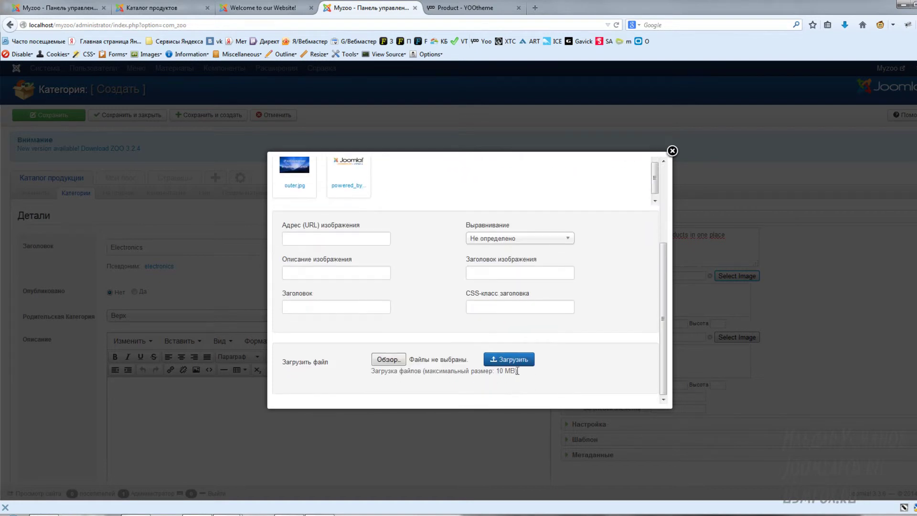
click(388, 360)
click(225, 114)
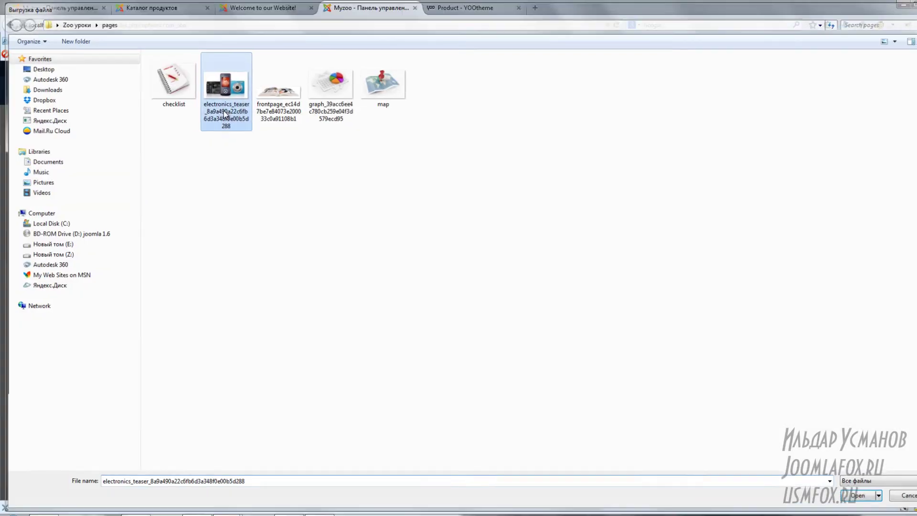
double_click(224, 113)
click(604, 363)
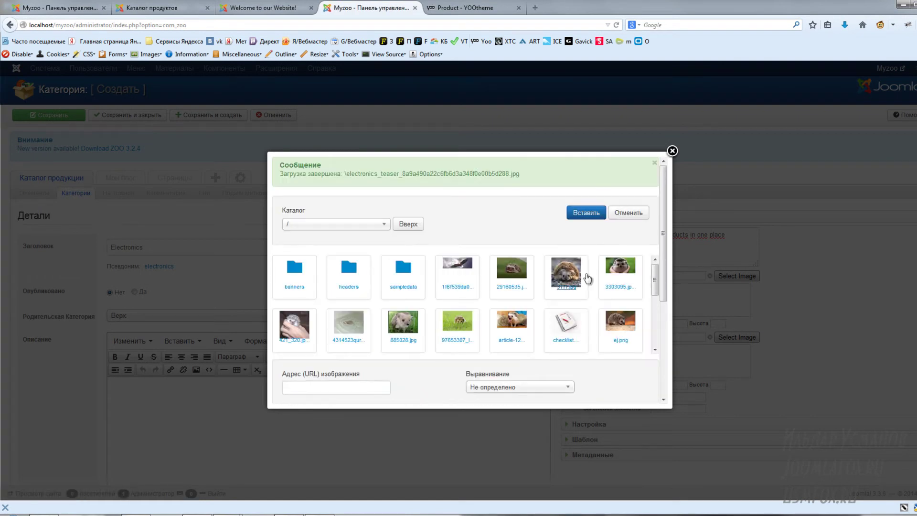
Insert the uploaded electronics teaser picture as the category's preview image (Превью изображение)
scroll(368, 317, down, 2)
click(299, 326)
click(592, 216)
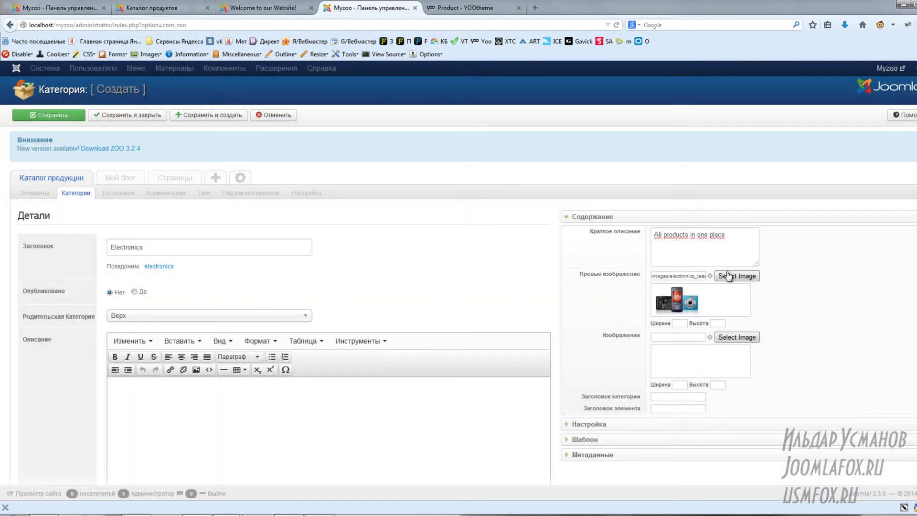
Save and close the Electronics category, and publish it in the category list
click(465, 7)
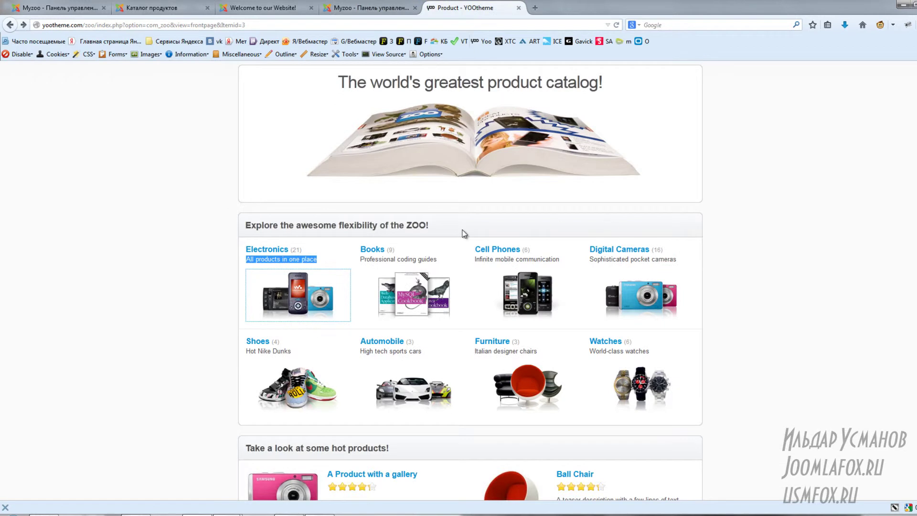
scroll(649, 267, up, 5)
scroll(651, 270, down, 6)
scroll(692, 288, up, 4)
click(390, 12)
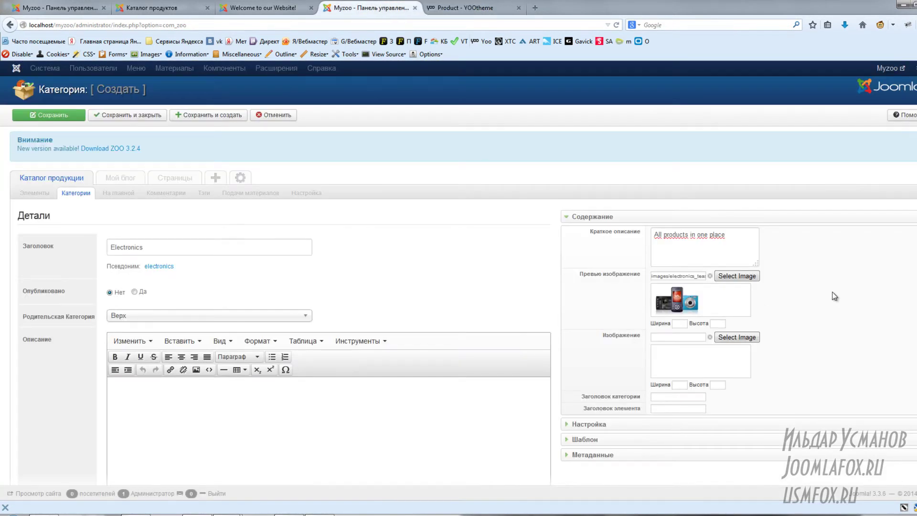
scroll(821, 296, down, 5)
scroll(597, 304, up, 5)
click(143, 119)
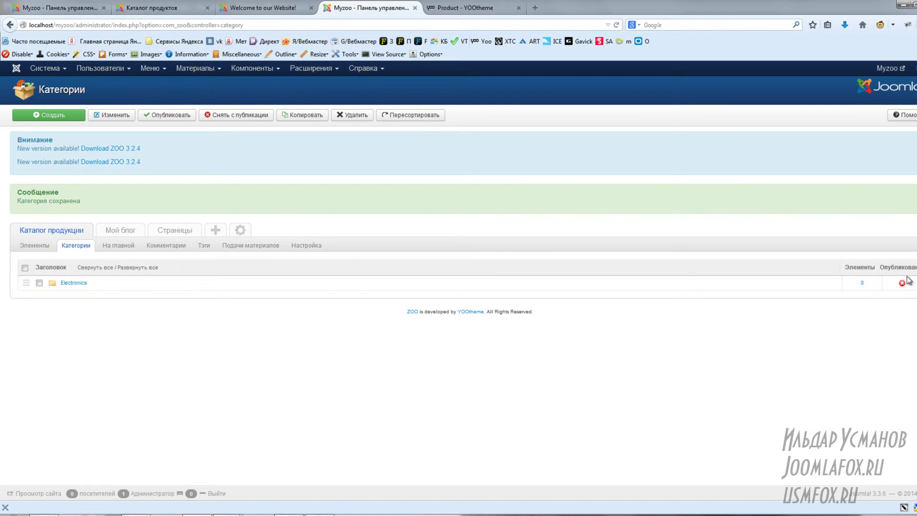
click(902, 284)
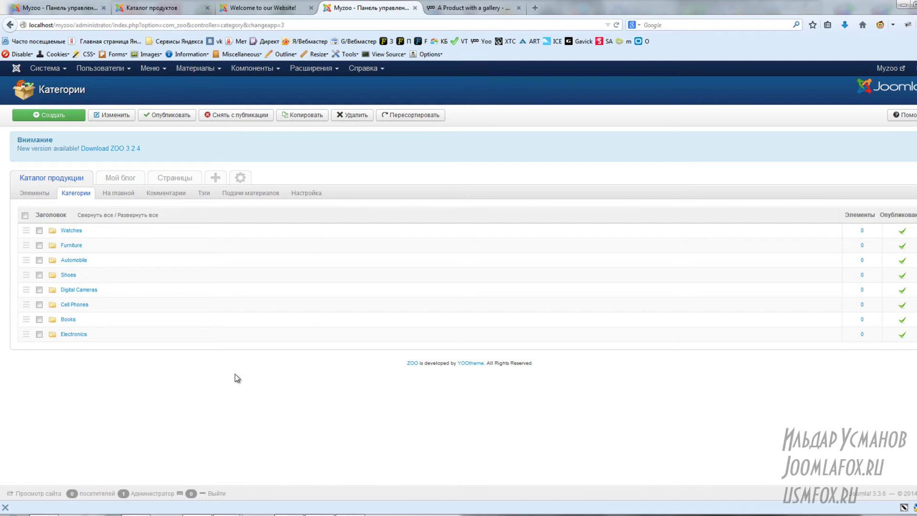
Open the catalog's items list (Элементы) and bring up the Electronics category of the YOOtheme demo Product Catalog
click(34, 193)
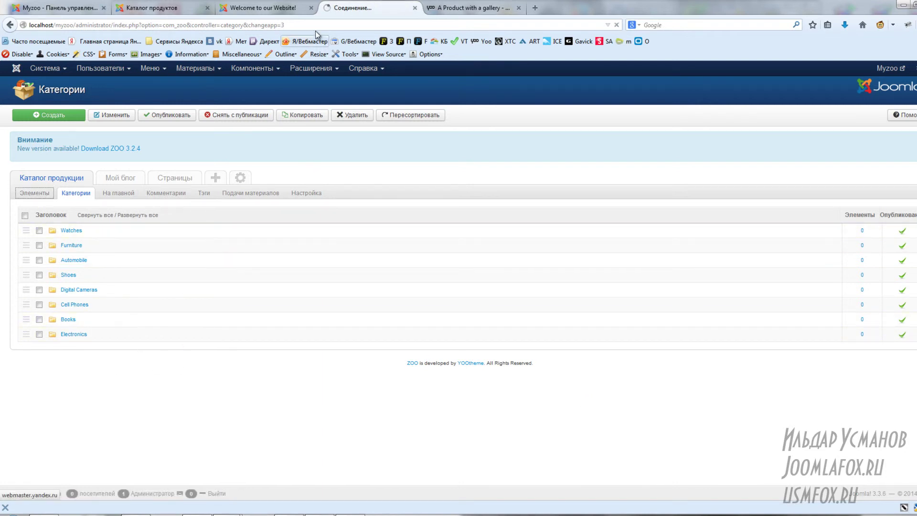
click(473, 8)
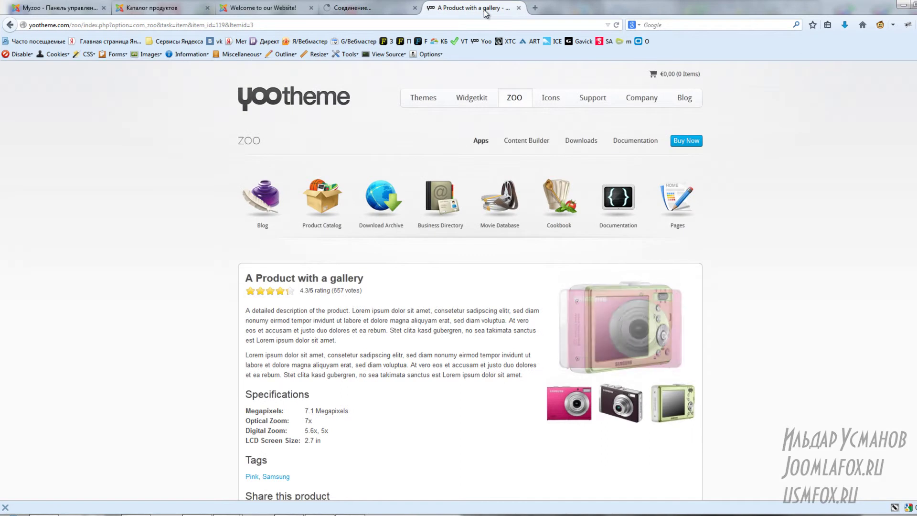
click(327, 214)
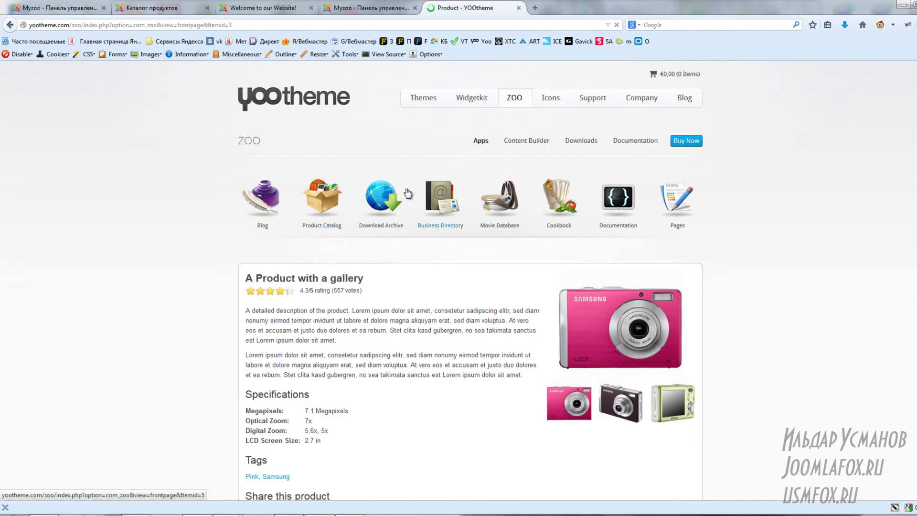
scroll(346, 191, down, 2)
scroll(345, 190, down, 3)
click(265, 191)
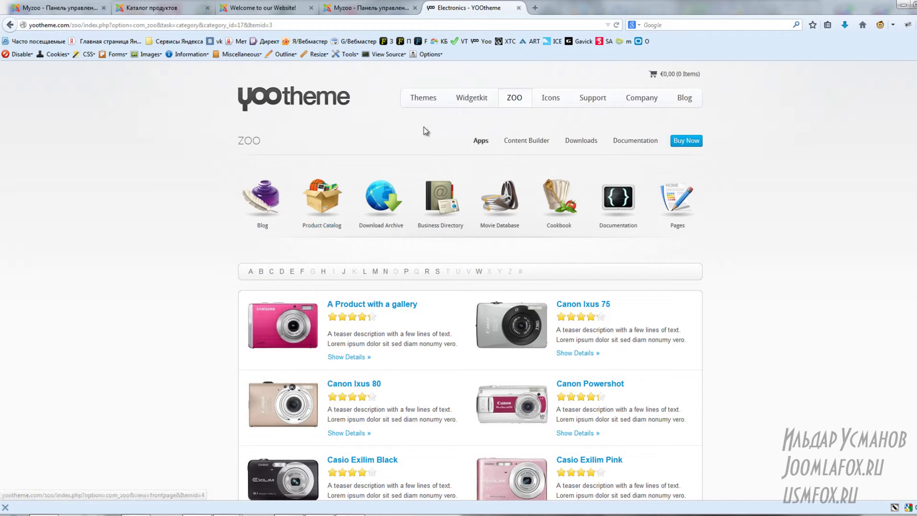
Create a new item of type Camera in the Каталог продукции catalog
click(371, 8)
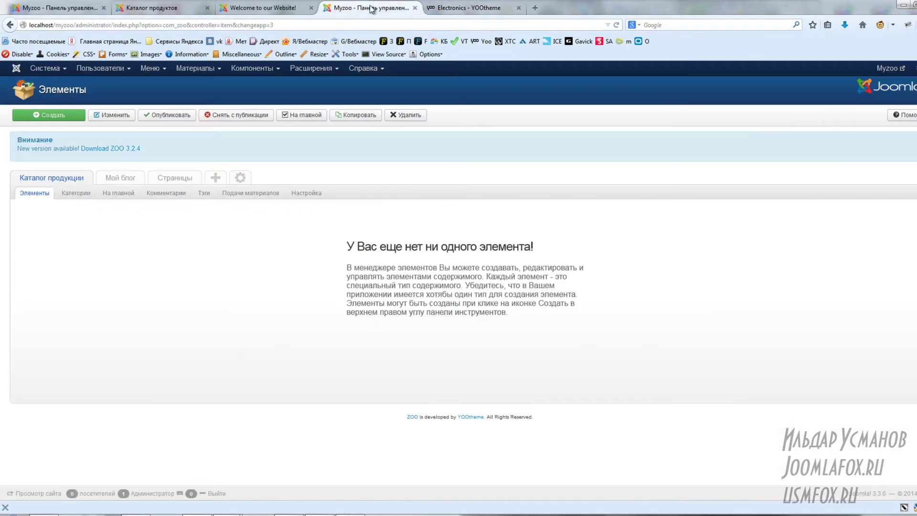
click(47, 118)
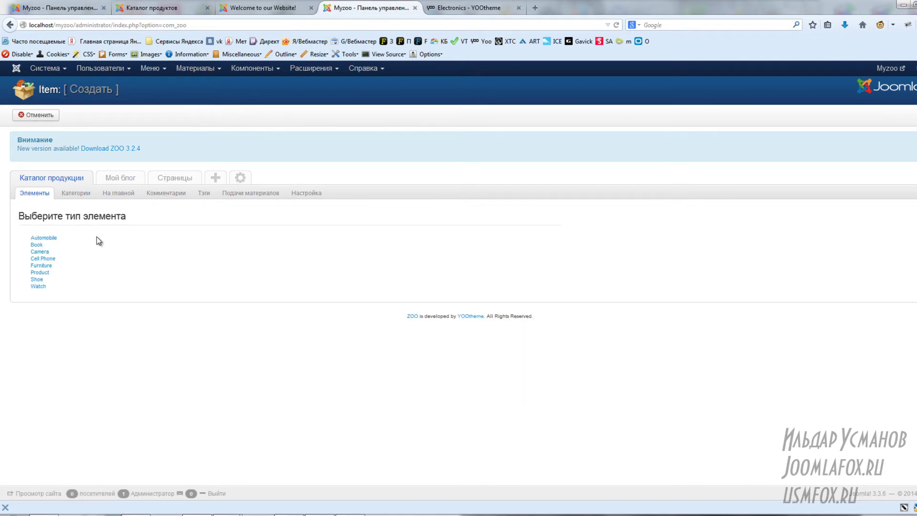
click(41, 252)
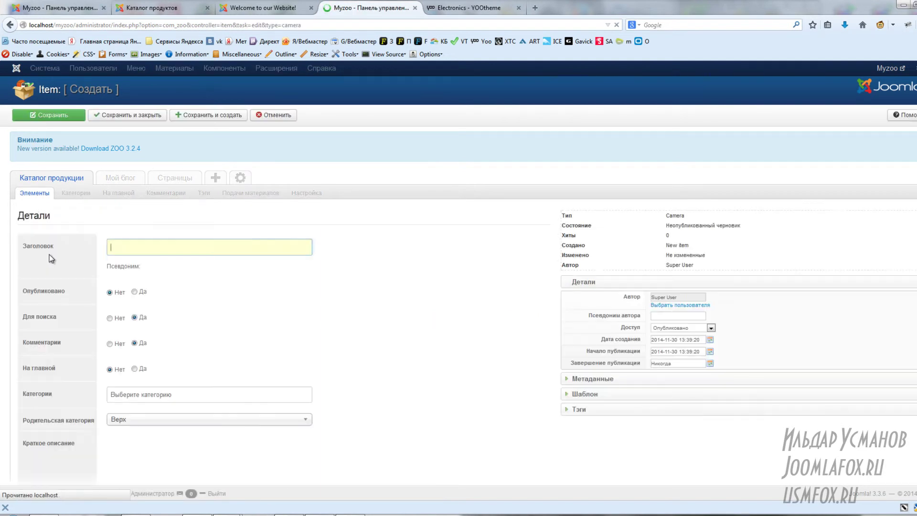
Copy the product name Canon Ixus 75 from the demo page into the new item's title (Заголовок)
key(ctrl+Tab)
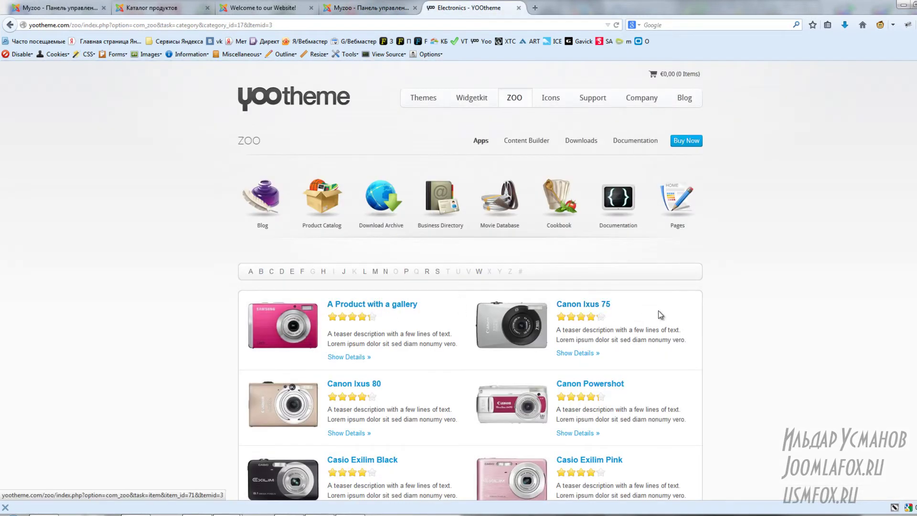
drag(610, 305, 561, 306)
key(ctrl+c)
key(ctrl+shift+Tab)
key(ctrl+v)
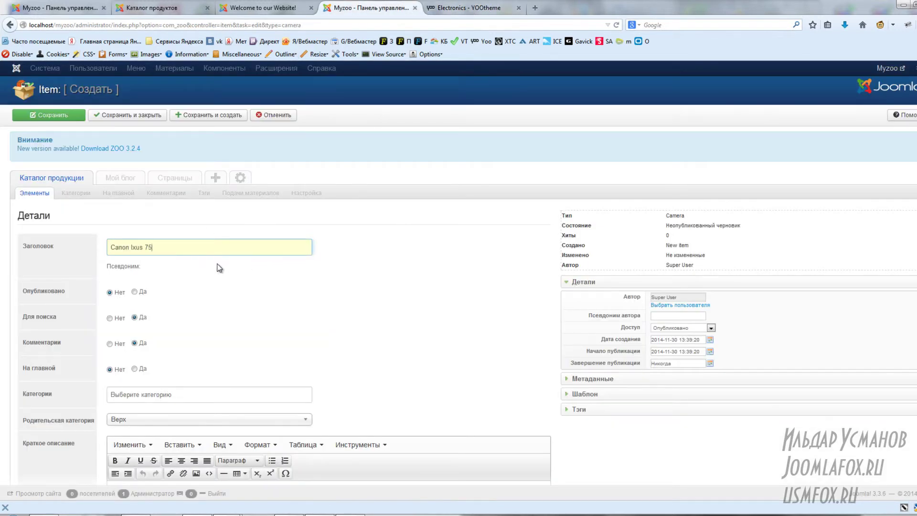
Set the item to published and assign it to the Electronics category
click(135, 293)
scroll(311, 296, down, 5)
click(148, 201)
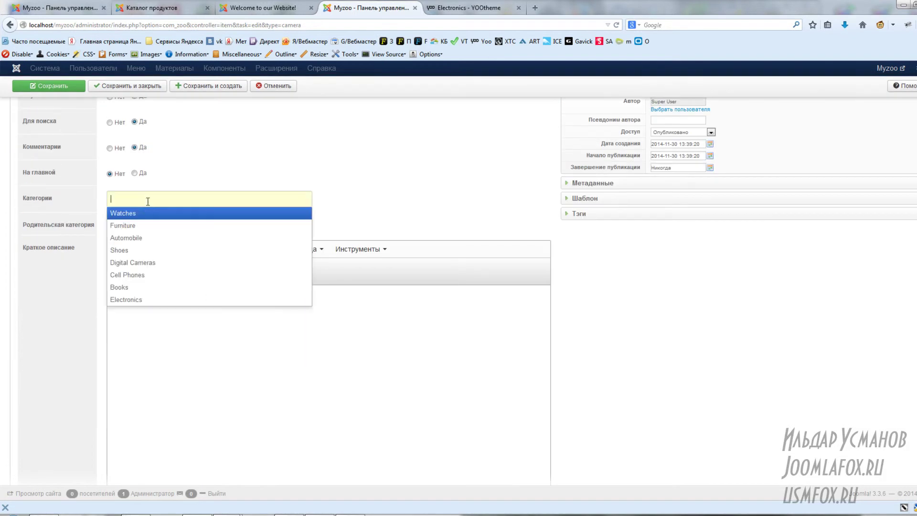
click(143, 299)
Copy the Canon Ixus 75 teaser description from the demo page into the item's short description (Краткое описание)
click(197, 400)
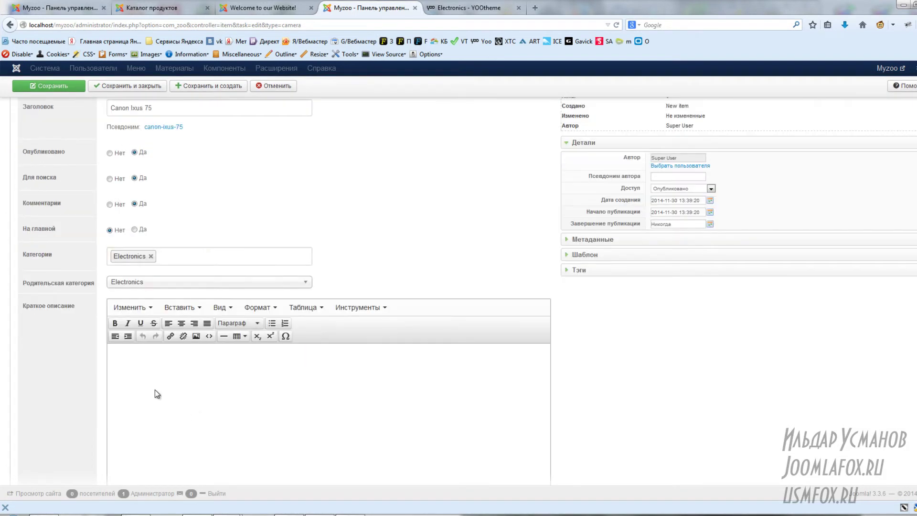
click(466, 8)
drag(691, 340, 559, 329)
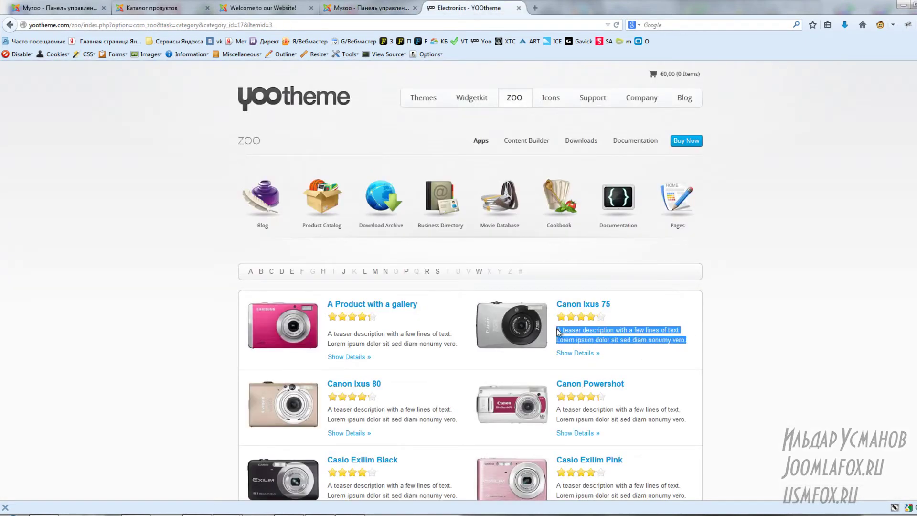
key(ctrl+v)
Copy the detailed description from the demo's Canon Ixus 75 page into the item's full description (Описание)
scroll(594, 376, down, 8)
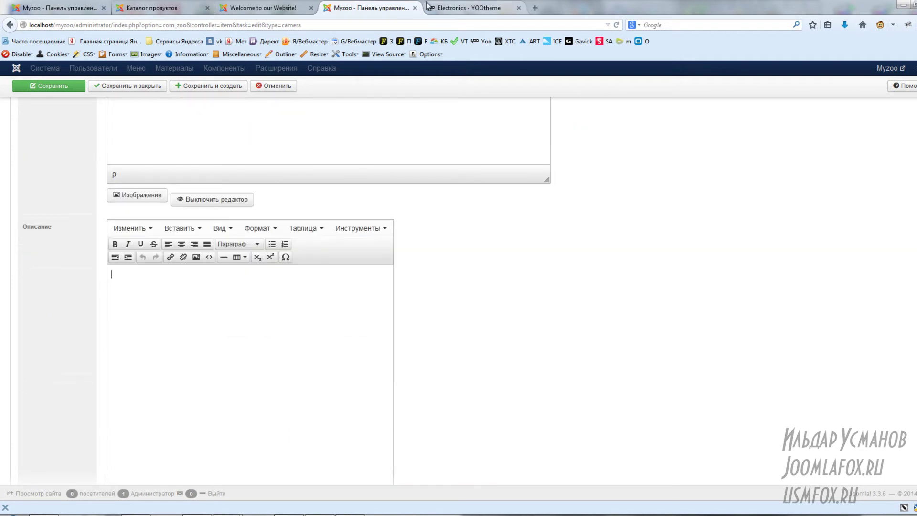
click(423, 7)
click(600, 304)
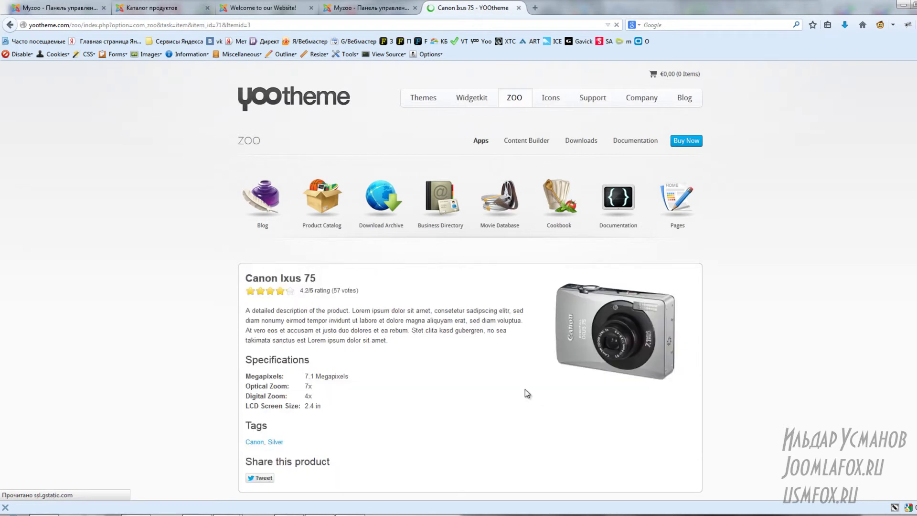
drag(246, 310, 394, 342)
key(ctrl+c)
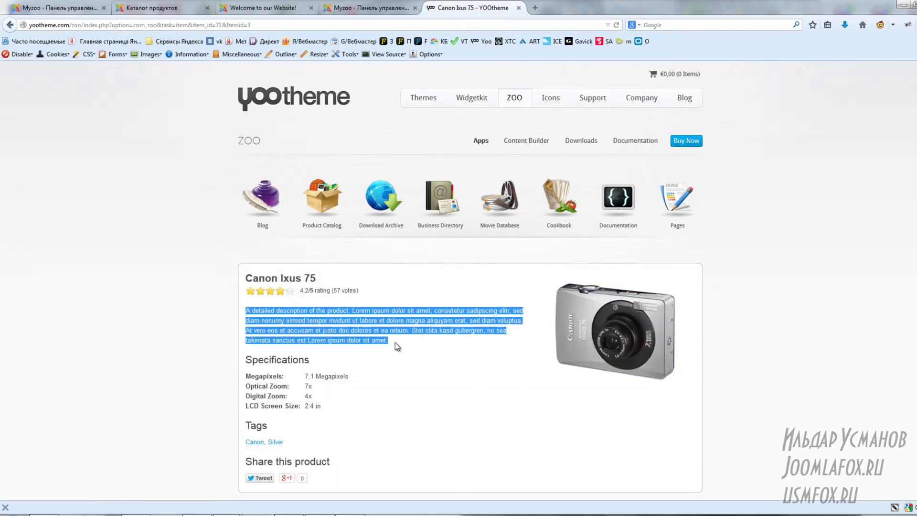
click(363, 7)
key(ctrl+v)
Save the Canon Ixus 75 product image from the demo page to the pages folder
click(473, 8)
scroll(385, 428, down, 3)
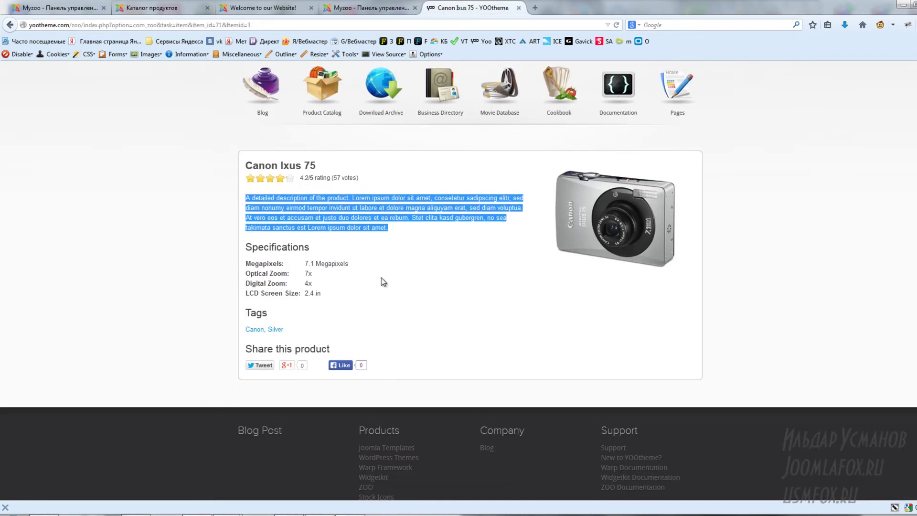
scroll(582, 251, up, 3)
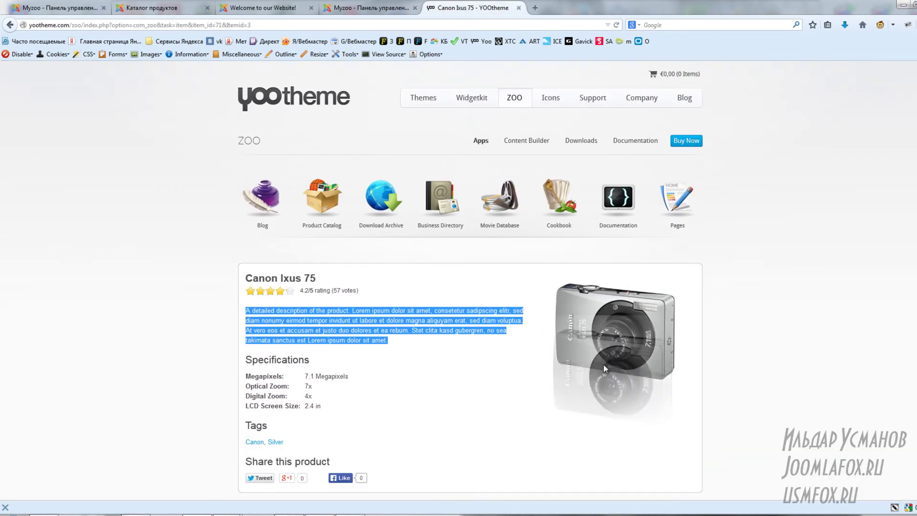
right_click(620, 321)
click(652, 364)
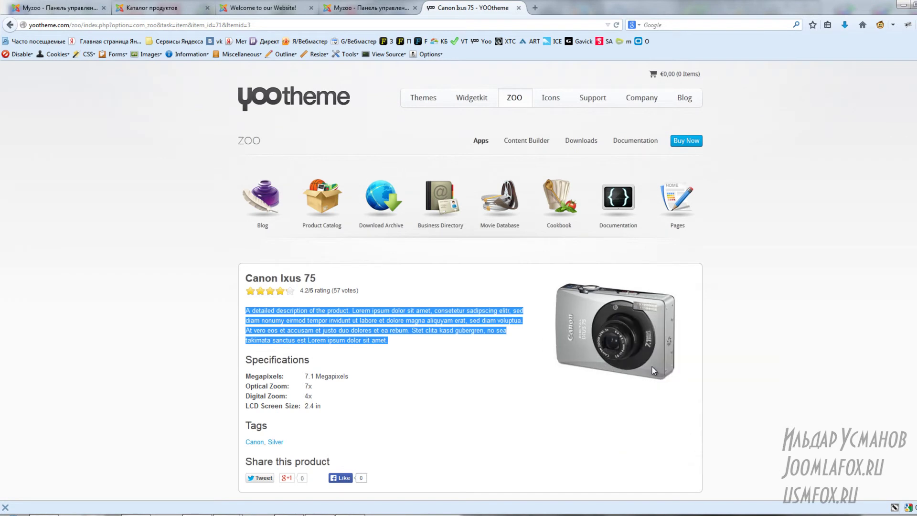
click(865, 497)
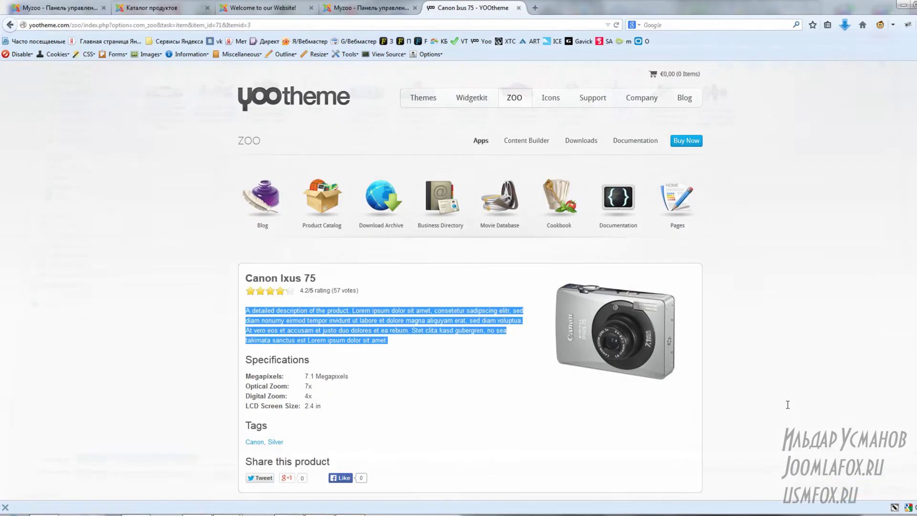
Upload camera10_d1d854b6baa064d7ea29adf8e79315ef to the site's image library from the item's preview image selector
click(359, 6)
scroll(528, 283, up, 10)
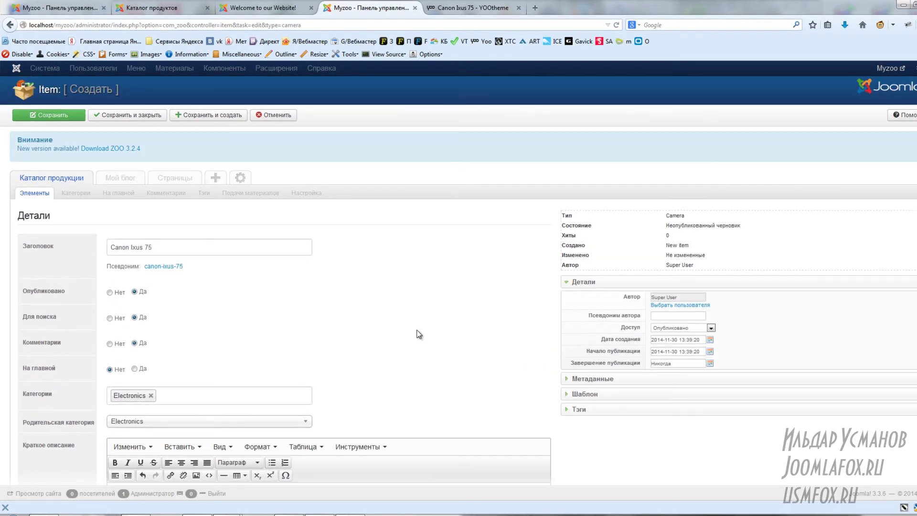
scroll(497, 349, down, 15)
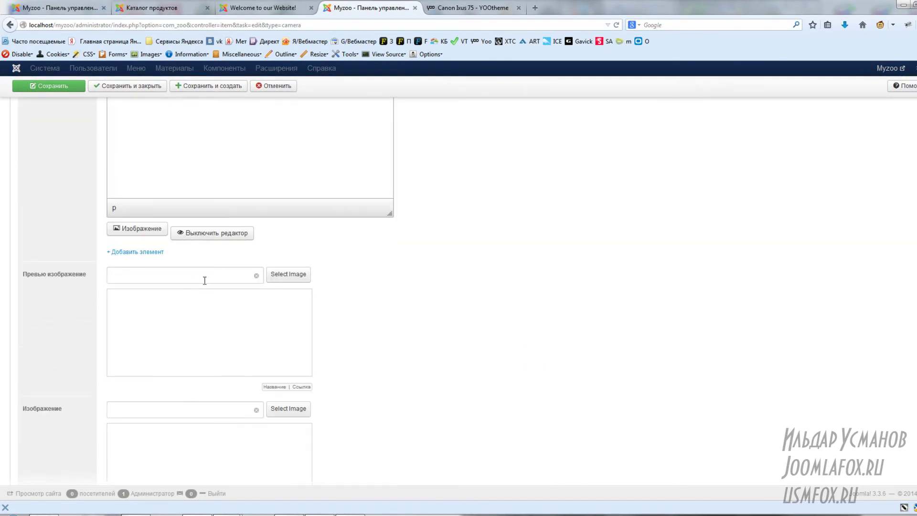
scroll(324, 286, down, 2)
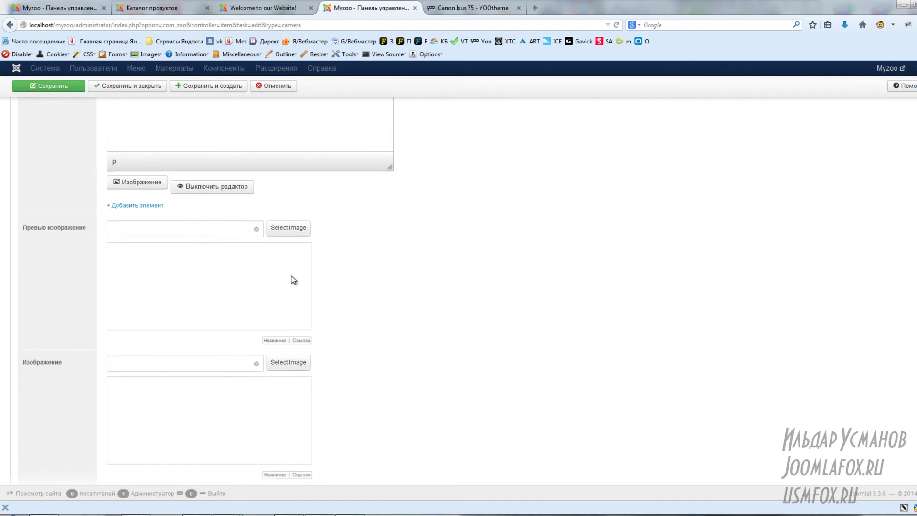
click(291, 217)
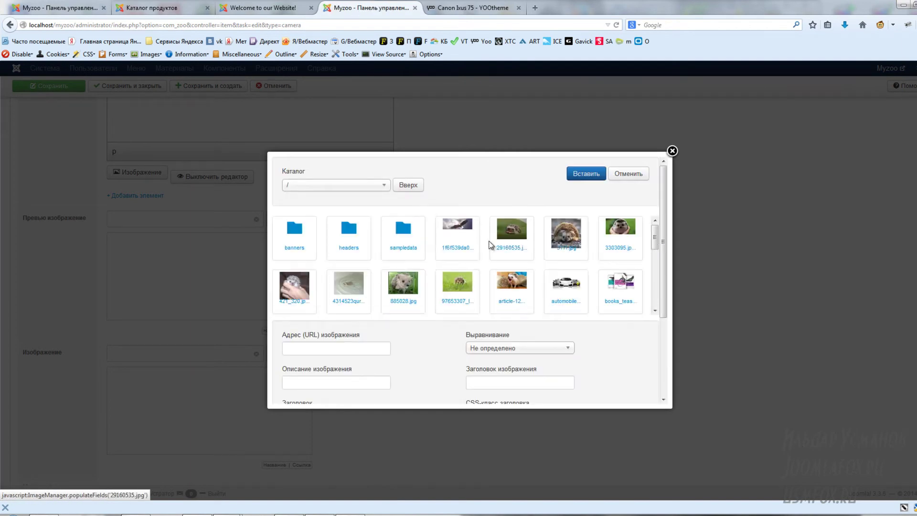
scroll(518, 321, down, 4)
click(389, 359)
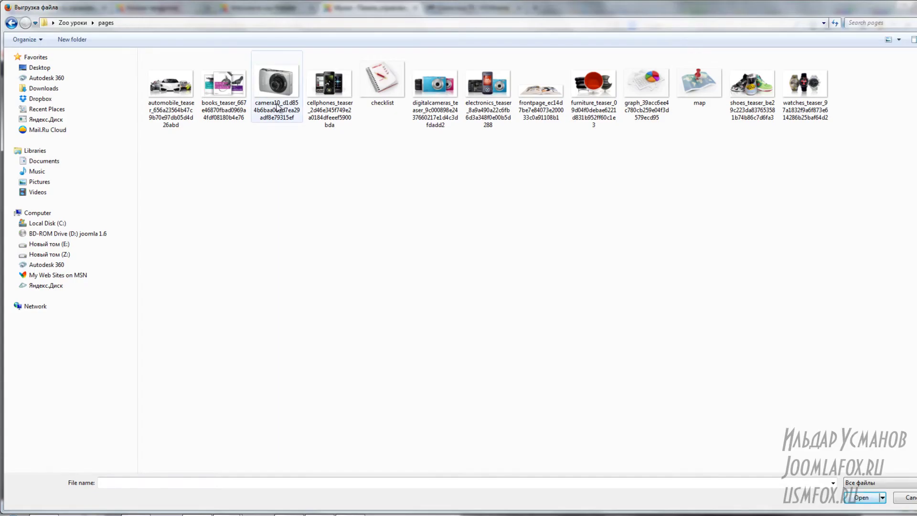
double_click(277, 106)
click(581, 366)
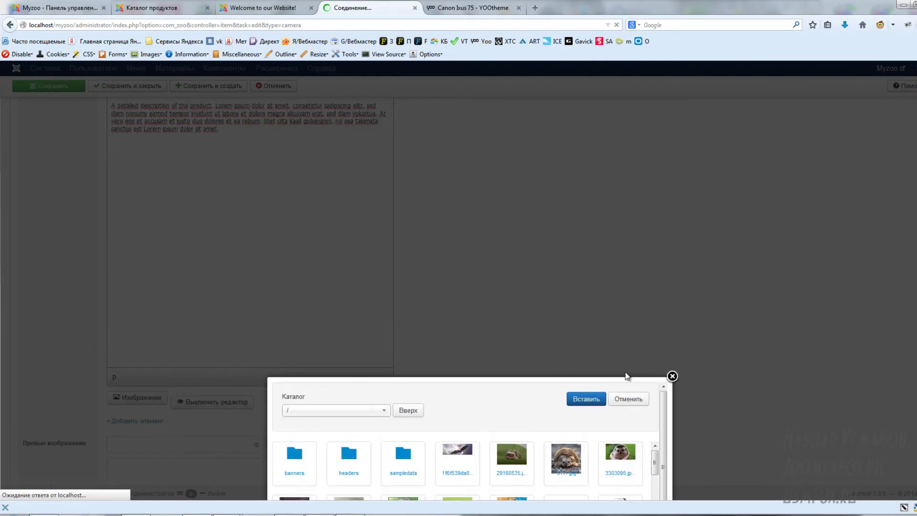
Insert the uploaded camera10 picture as the item's preview image (Превью изображение)
scroll(535, 425, down, 5)
scroll(524, 467, down, 3)
scroll(501, 430, up, 5)
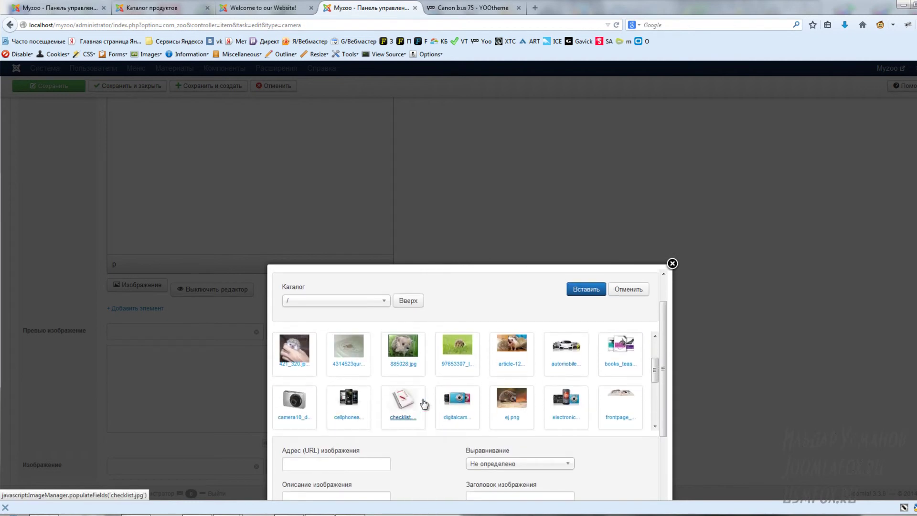
click(295, 409)
click(578, 290)
Insert the same camera10 picture as the item's main image (Изображение)
scroll(307, 308, down, 3)
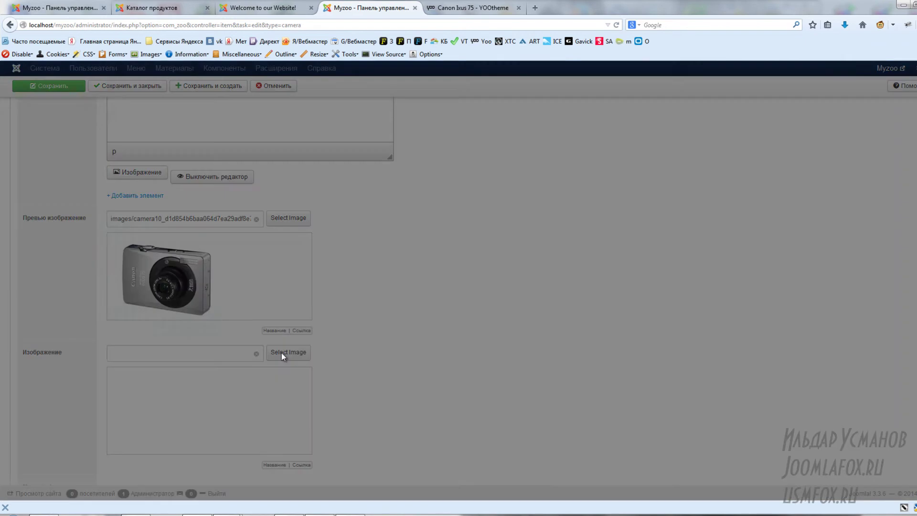
click(283, 354)
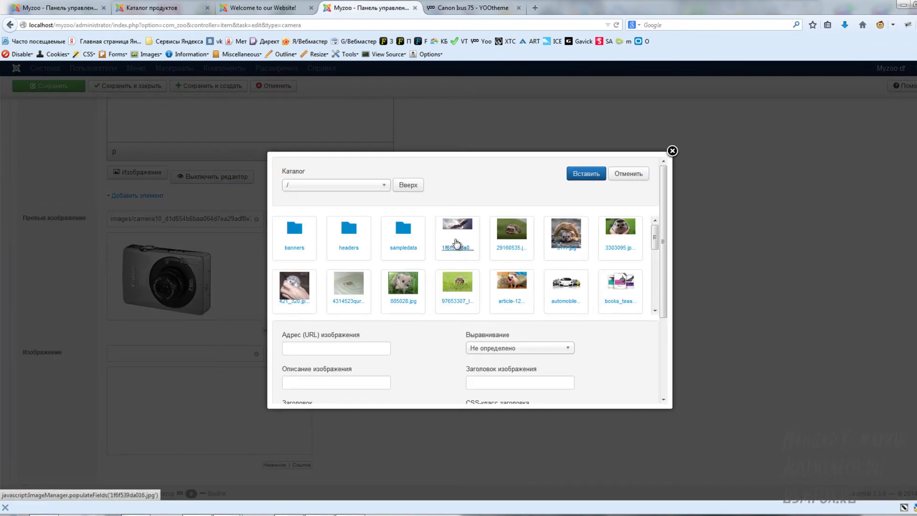
scroll(456, 239, down, 3)
click(294, 228)
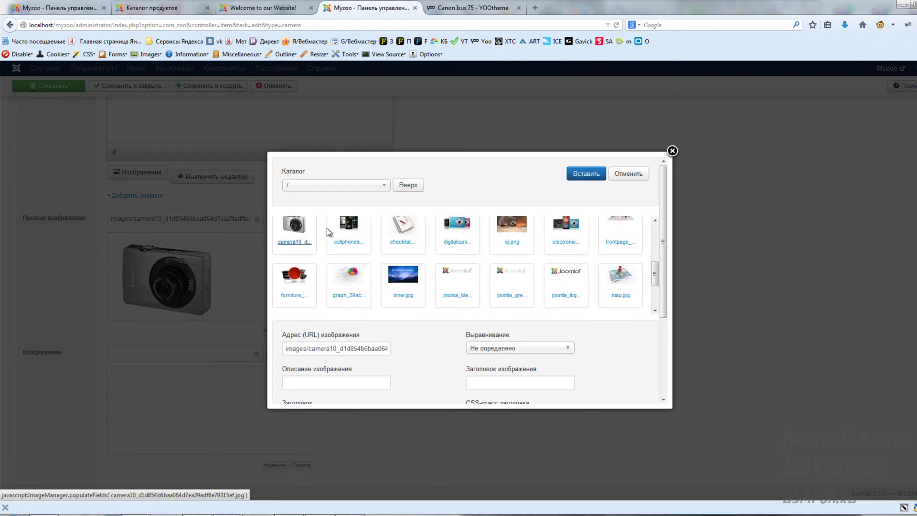
click(573, 173)
Check the item's Megapixels options against the Specifications section of the demo's Canon Ixus 75 page
scroll(406, 335, down, 3)
scroll(451, 336, down, 3)
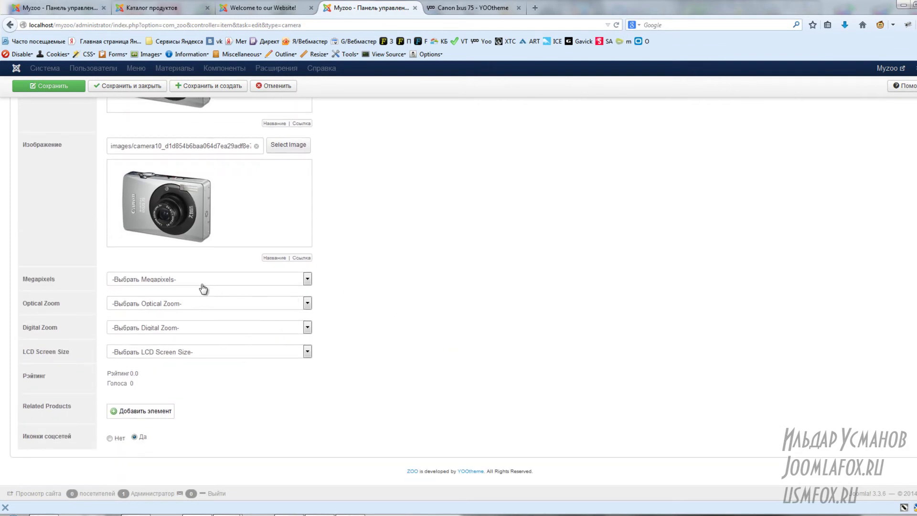
click(171, 282)
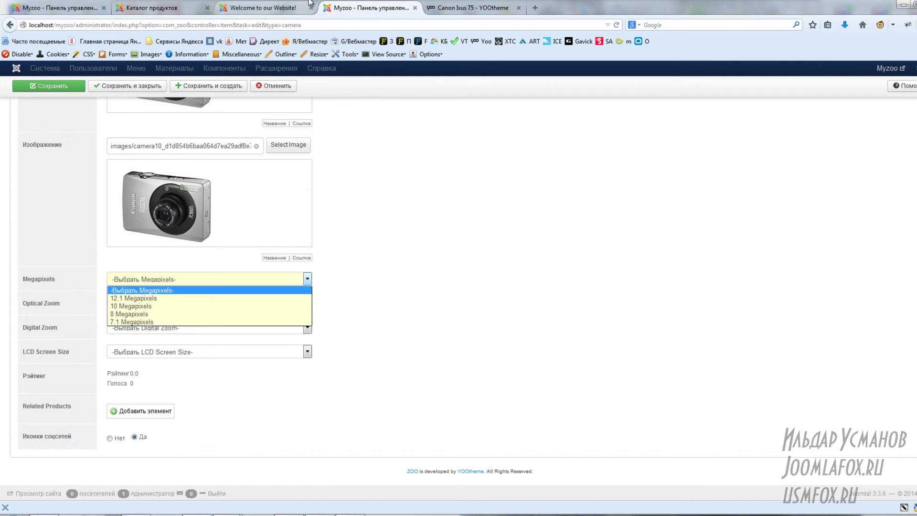
click(455, 8)
click(452, 13)
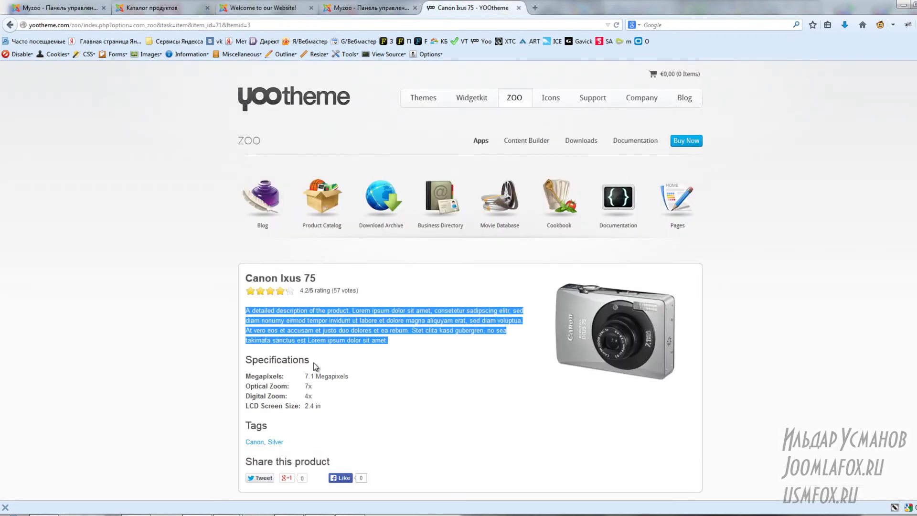
drag(245, 376, 336, 405)
click(439, 399)
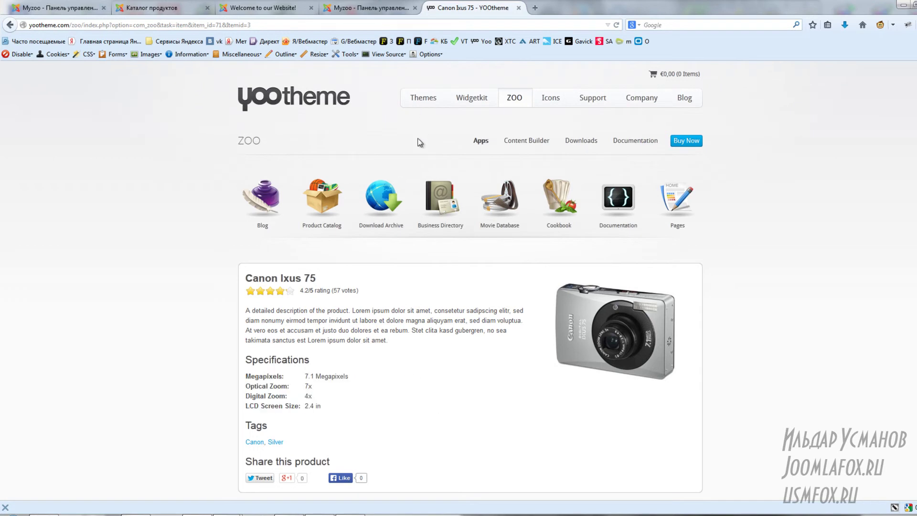
Review the item's Megapixels, Optical Zoom, Digital Zoom and LCD Screen Size options, and return to the demo product's specifications
click(370, 8)
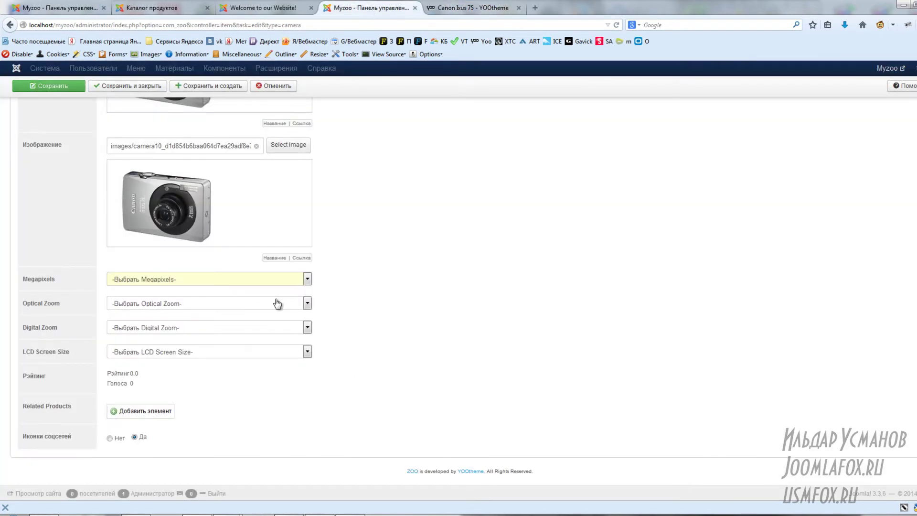
click(174, 305)
click(173, 306)
click(175, 282)
click(175, 282)
click(174, 306)
click(175, 312)
click(175, 328)
click(174, 332)
click(174, 354)
click(173, 353)
click(454, 8)
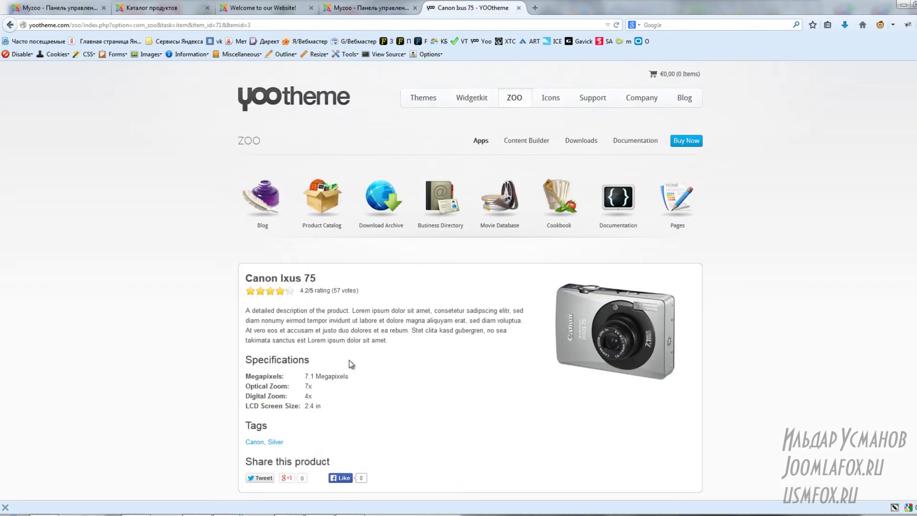
Set the item's Megapixels to 7.1 Megapixels and its Optical Zoom to 7x, matching the demo specifications
drag(305, 378, 338, 378)
click(368, 8)
click(208, 279)
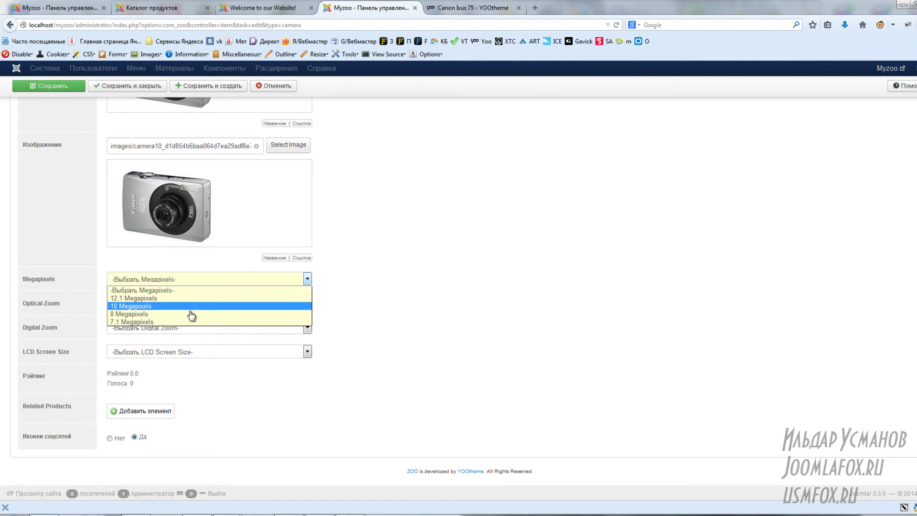
click(186, 322)
click(183, 303)
click(173, 329)
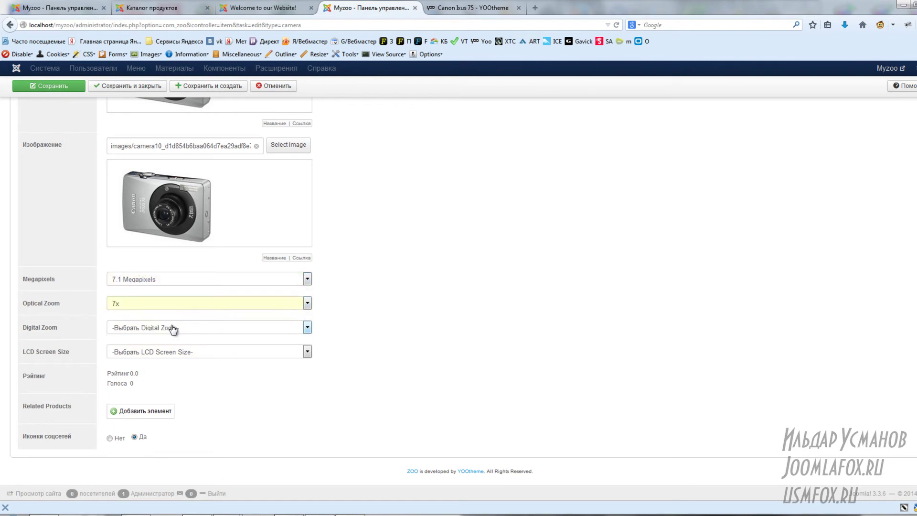
Set the item's Digital Zoom to 4x and its LCD Screen Size to 2.4 in
click(173, 329)
click(154, 363)
click(157, 356)
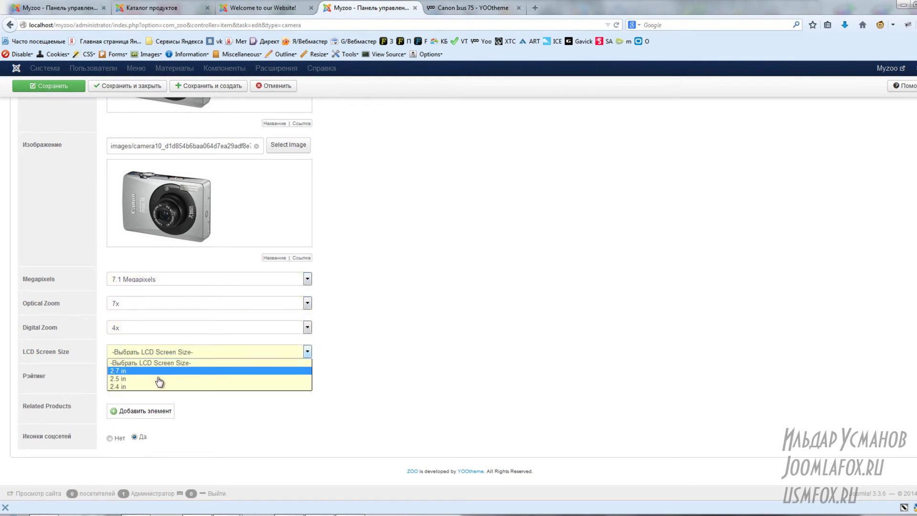
click(163, 386)
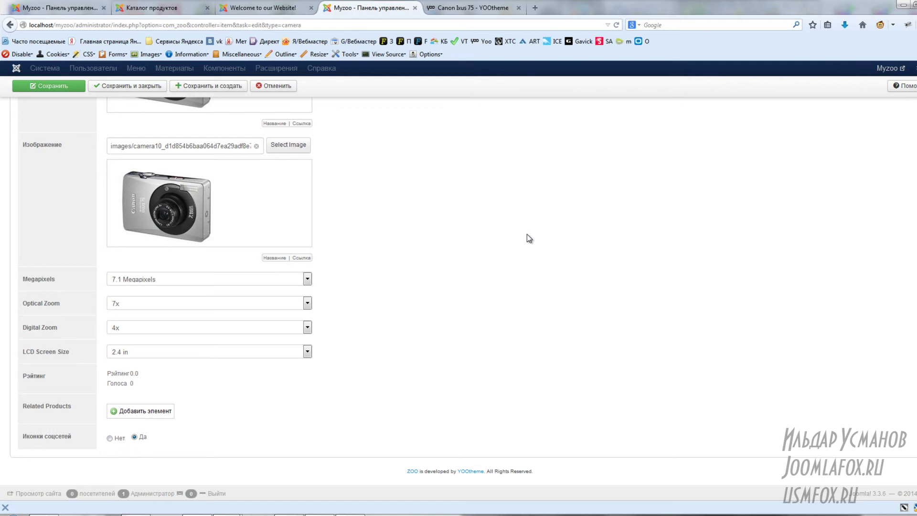
Save the new Canon Ixus 75 item
scroll(351, 423, up, 15)
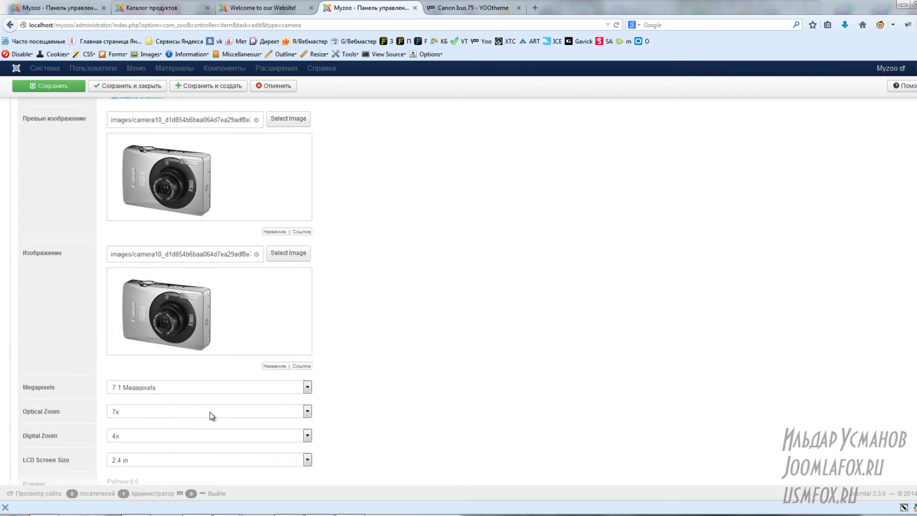
scroll(292, 437, up, 2)
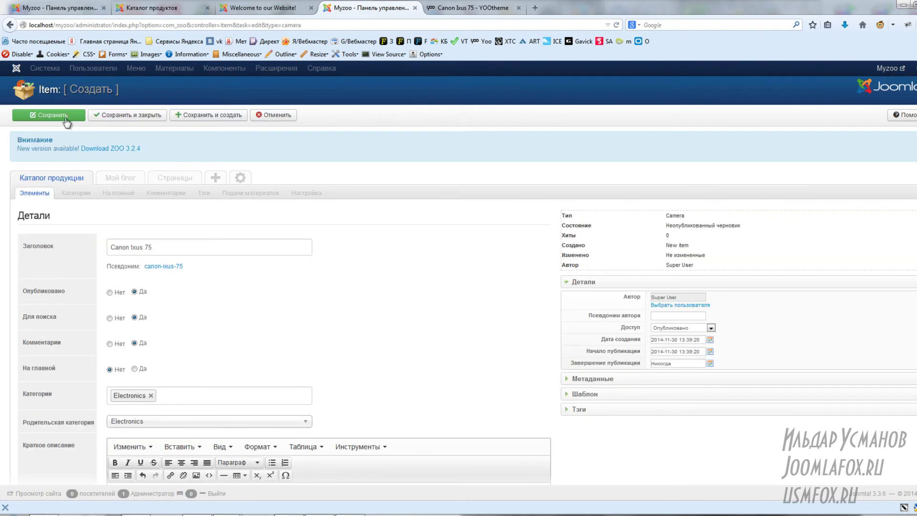
click(54, 116)
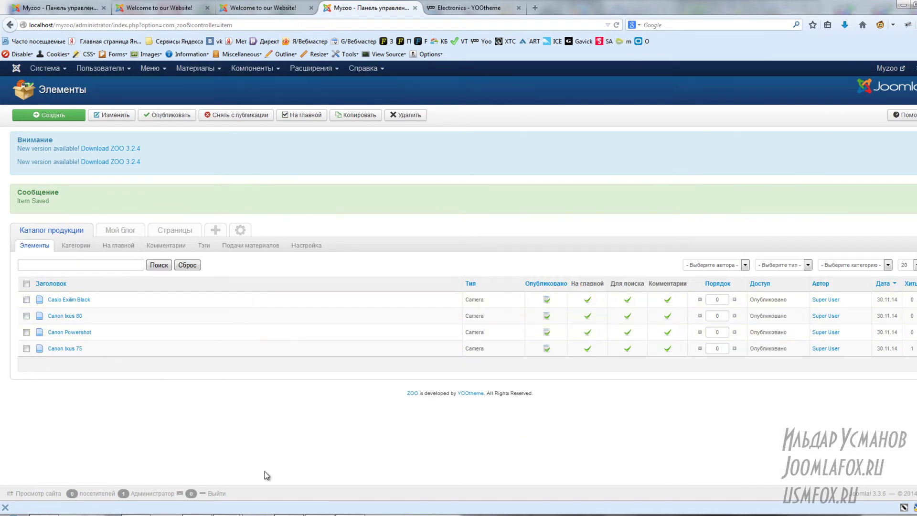
Open the site's product catalog (Каталог продуктов) and review its category and hot products sections
click(181, 8)
scroll(306, 182, up, 1)
click(304, 88)
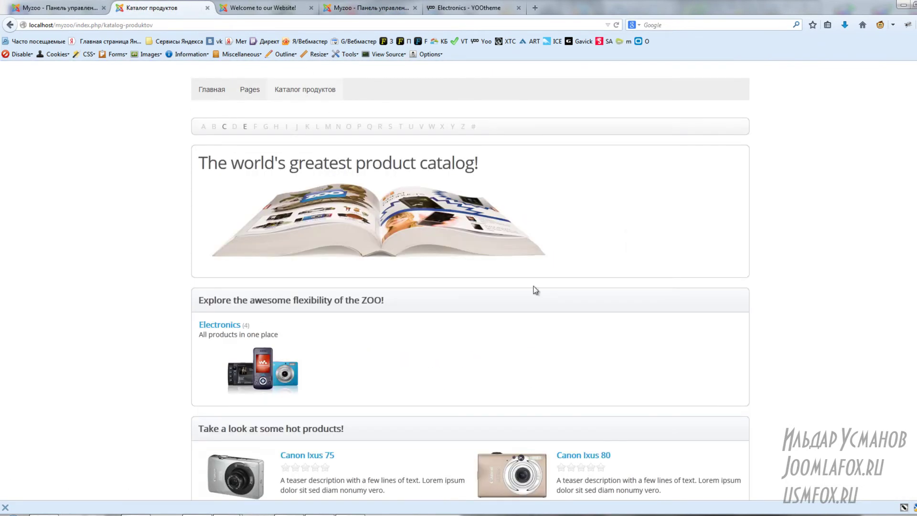
scroll(423, 306, down, 3)
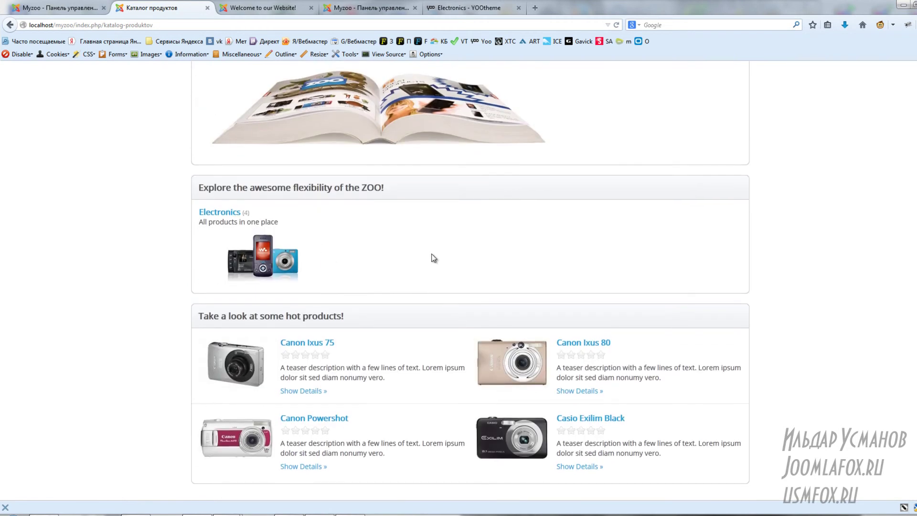
scroll(571, 306, down, 1)
scroll(527, 315, up, 3)
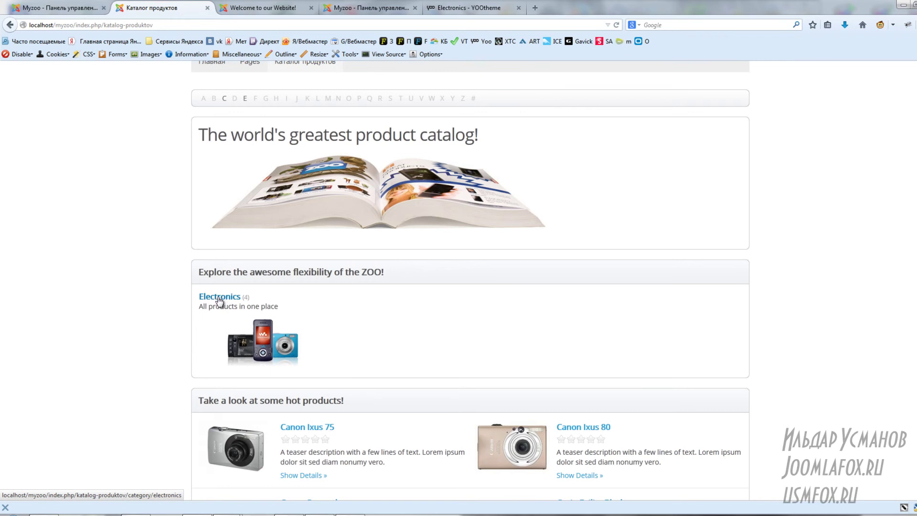
scroll(341, 351, down, 1)
scroll(341, 351, down, 2)
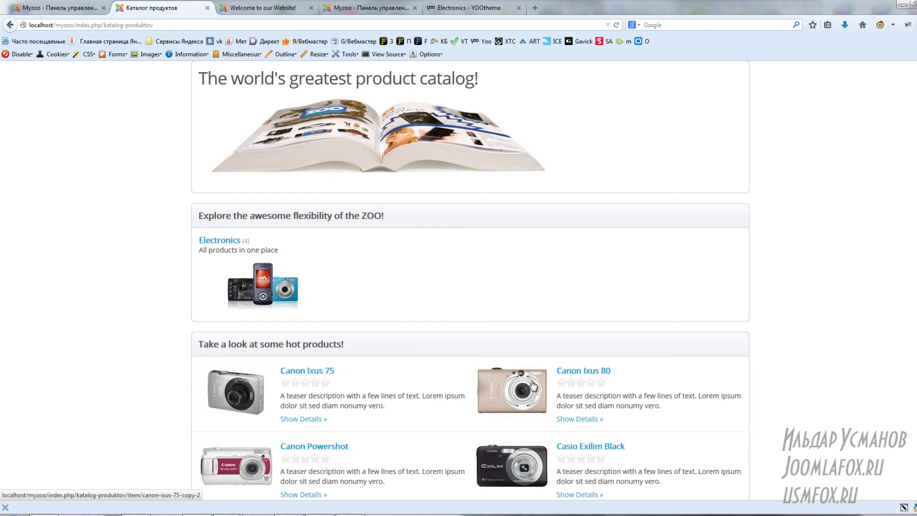
scroll(540, 387, down, 2)
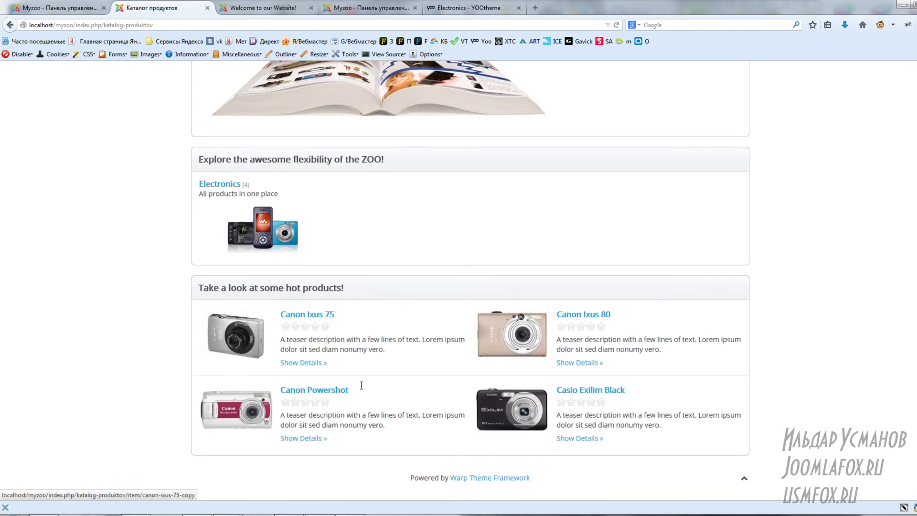
Turn off front-page display (На главной) for the Canon Powershot item in the ZOO item list
click(260, 7)
click(353, 7)
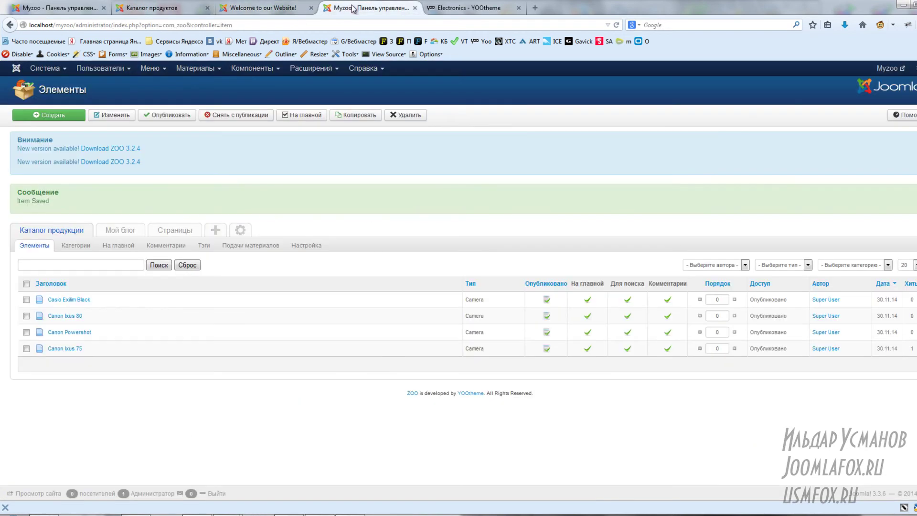
click(588, 333)
Reload the site's product catalog page and check which cameras are among the hot products
click(260, 7)
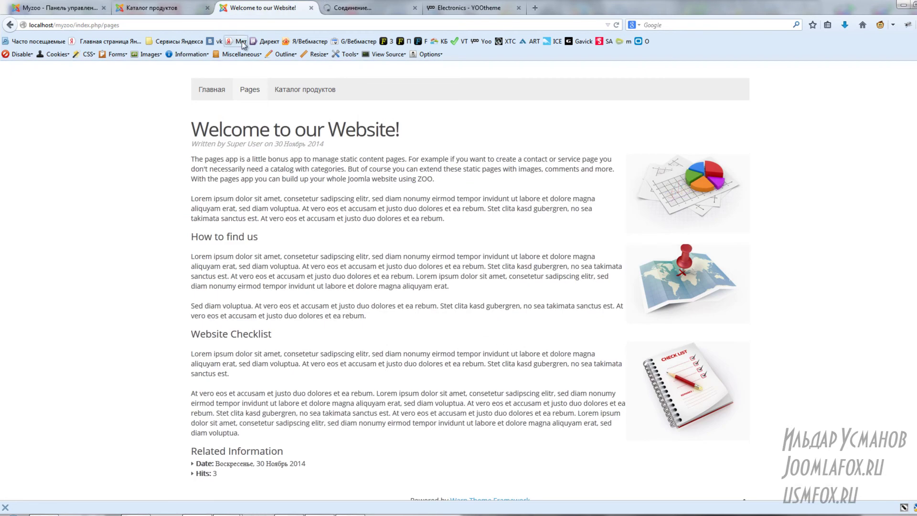
click(167, 9)
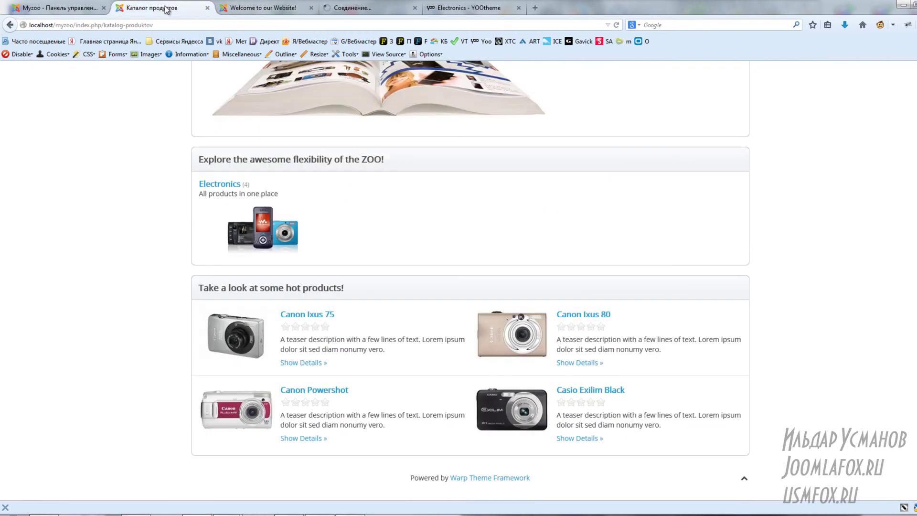
click(618, 26)
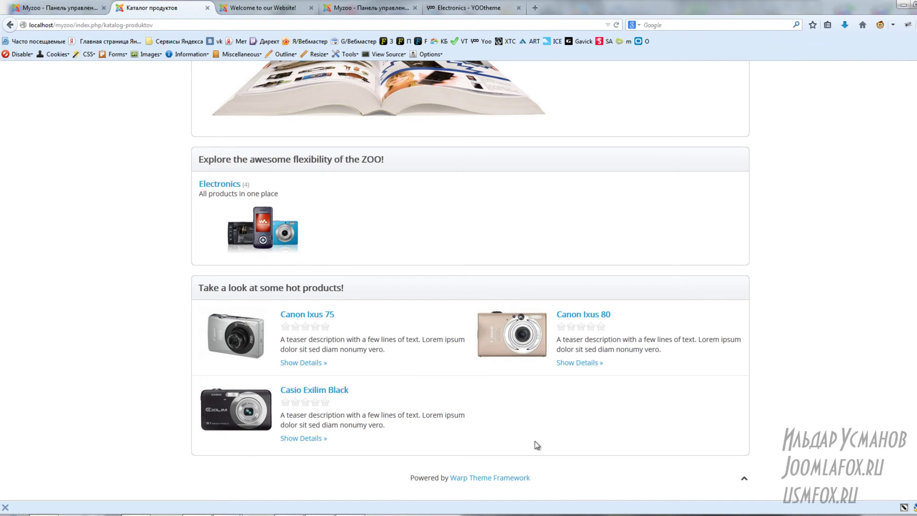
scroll(407, 393, up, 3)
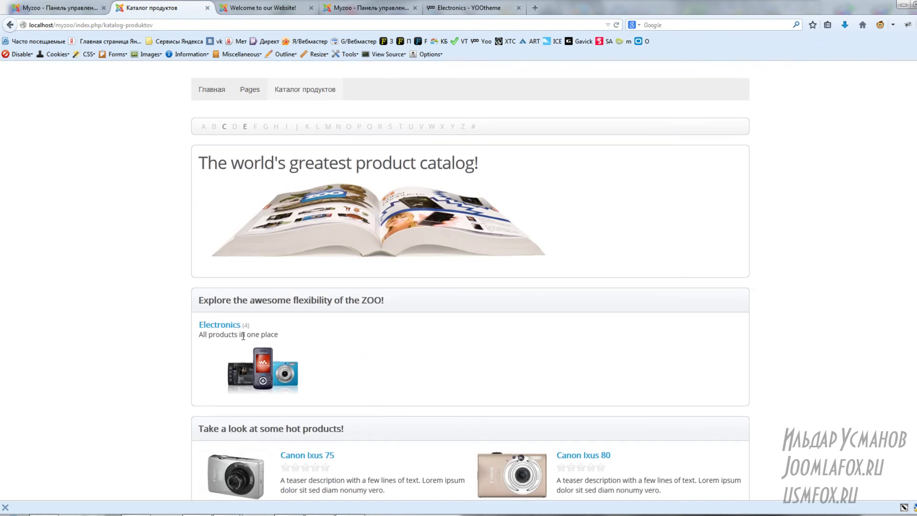
scroll(250, 339, down, 3)
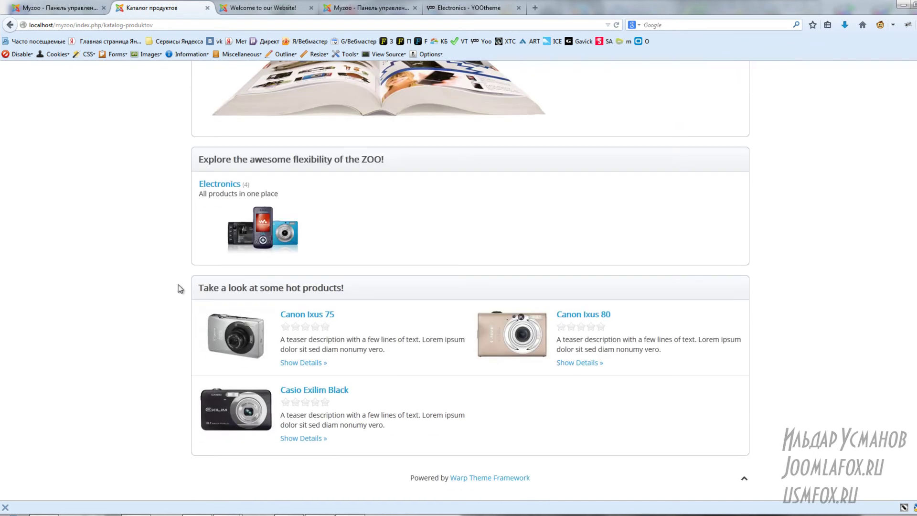
Open Canon Powershot from the Electronics category and rate it five stars
click(220, 189)
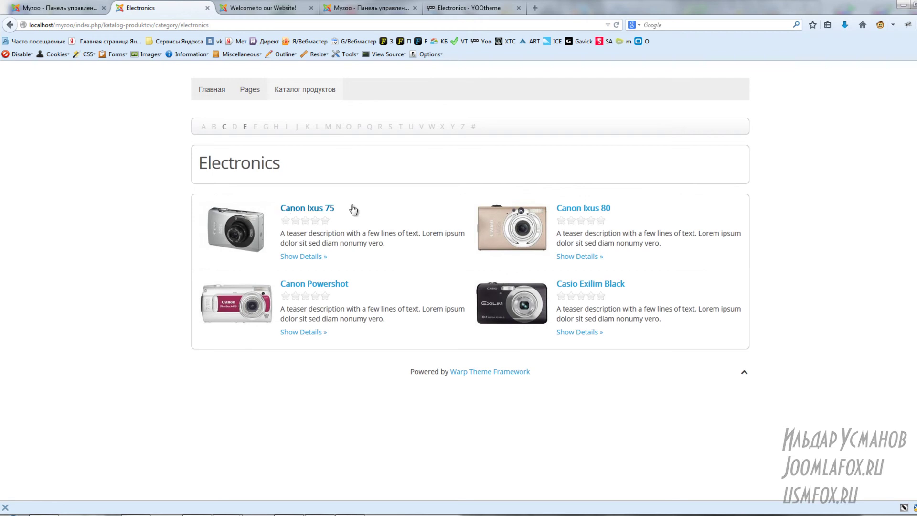
click(330, 284)
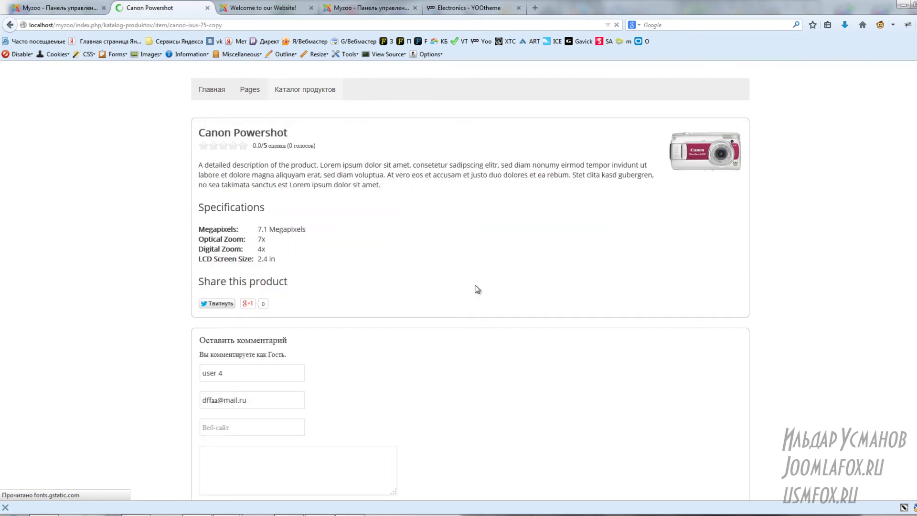
click(244, 146)
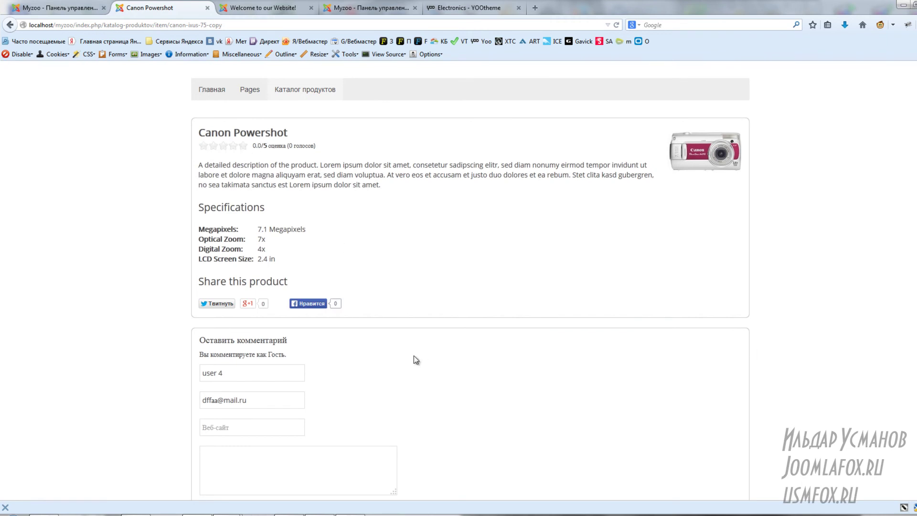
scroll(406, 358, down, 3)
scroll(455, 359, up, 3)
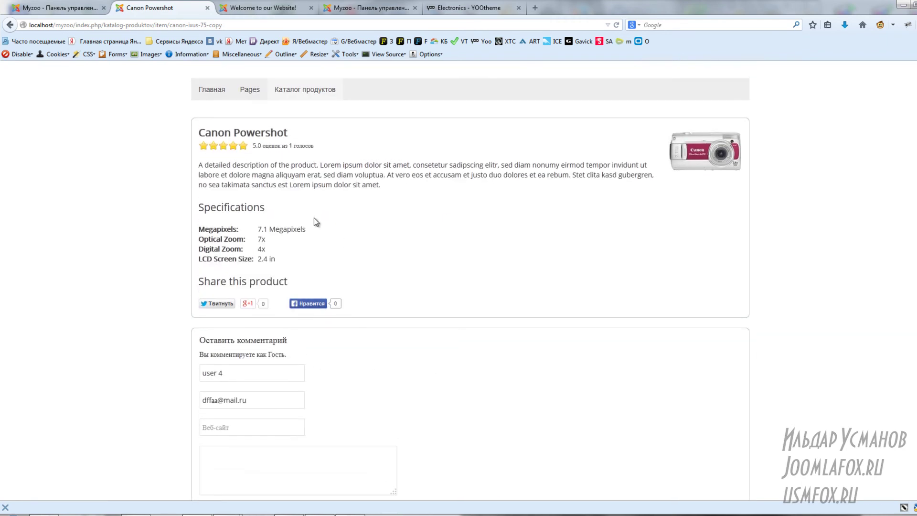
Return to the catalog's main page to compare its sections, and reopen the Electronics category to check its items
click(10, 25)
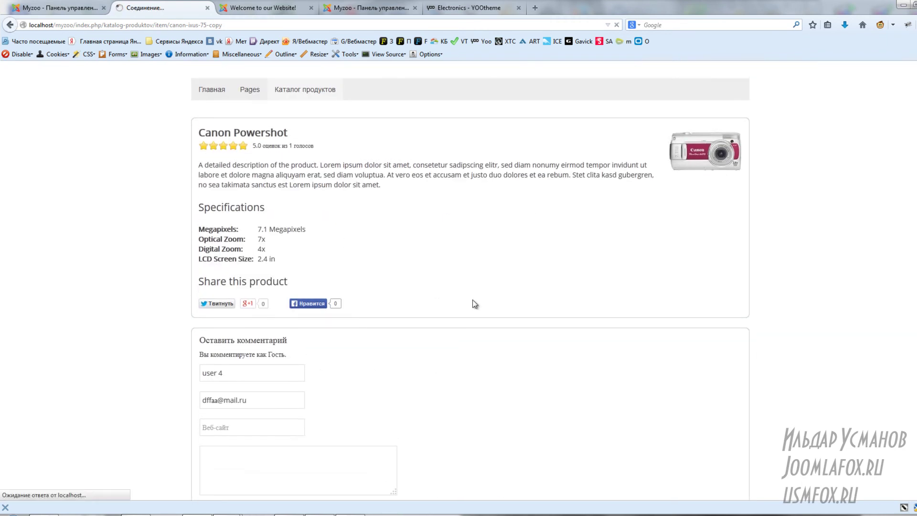
click(10, 25)
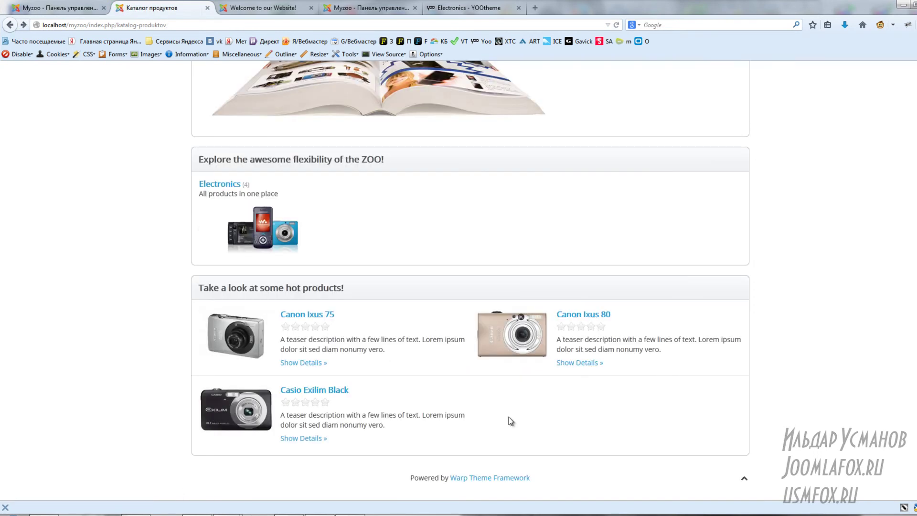
scroll(367, 395, up, 5)
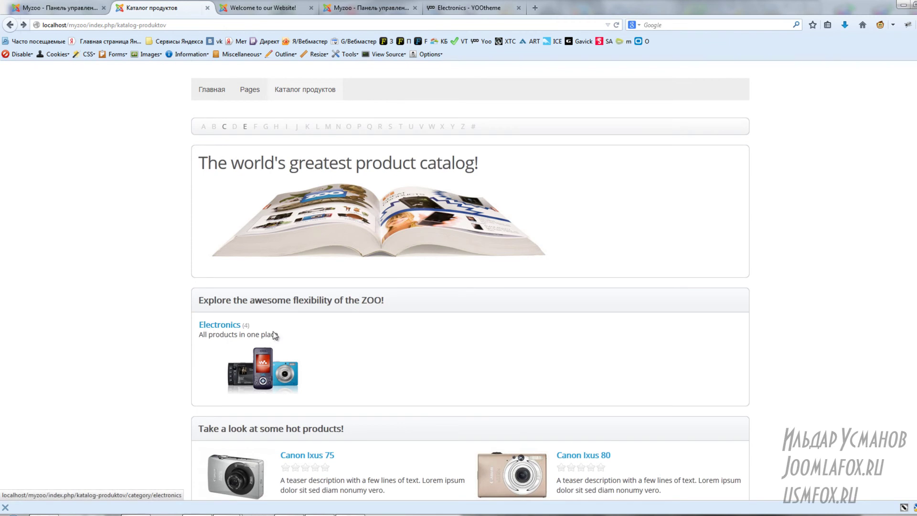
drag(322, 327, 324, 375)
click(515, 381)
scroll(384, 210, down, 3)
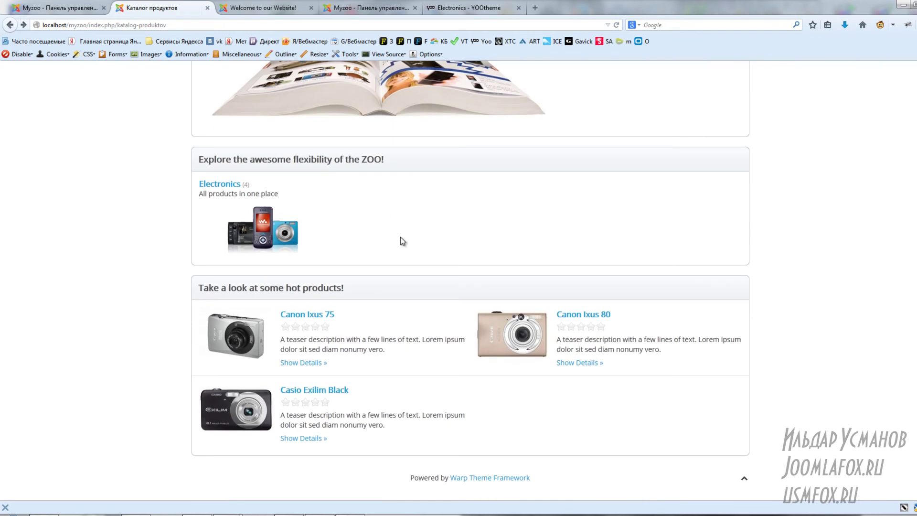
click(225, 186)
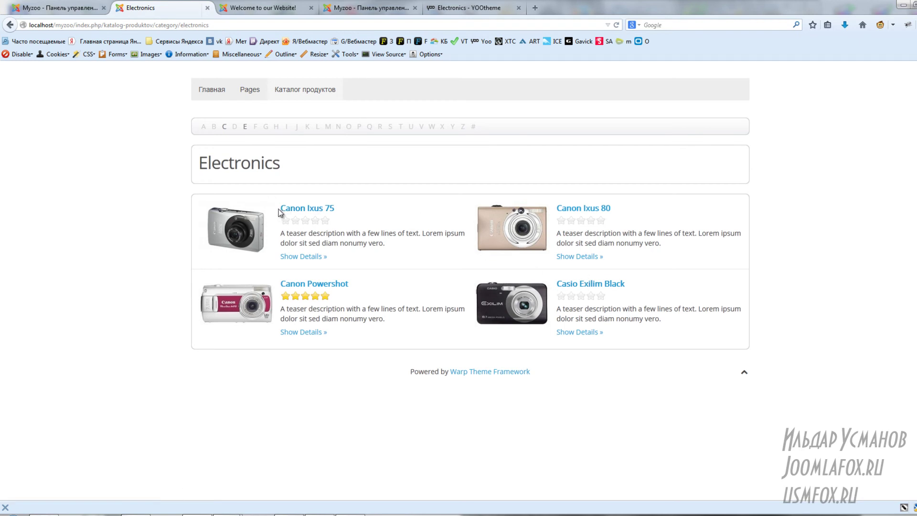
drag(203, 163, 235, 144)
Browse the catalog's alphabetical index under the letters E and C
click(245, 126)
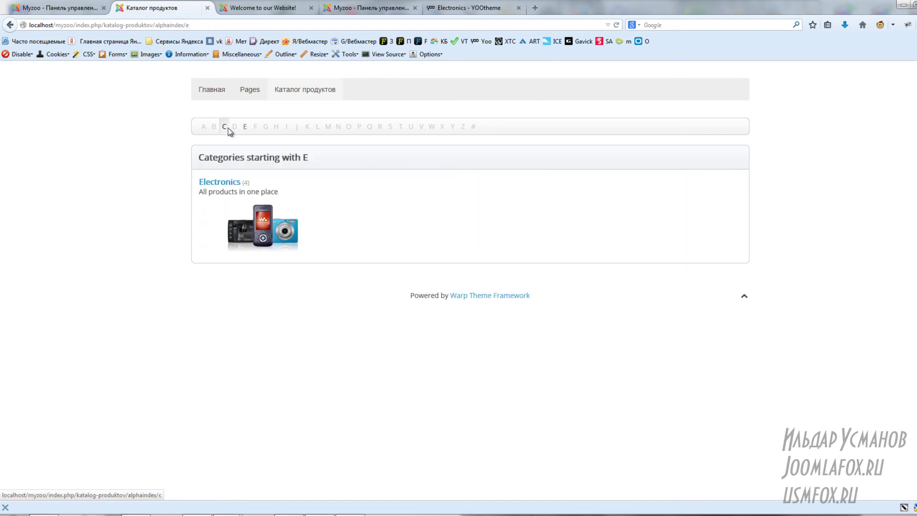
double_click(306, 157)
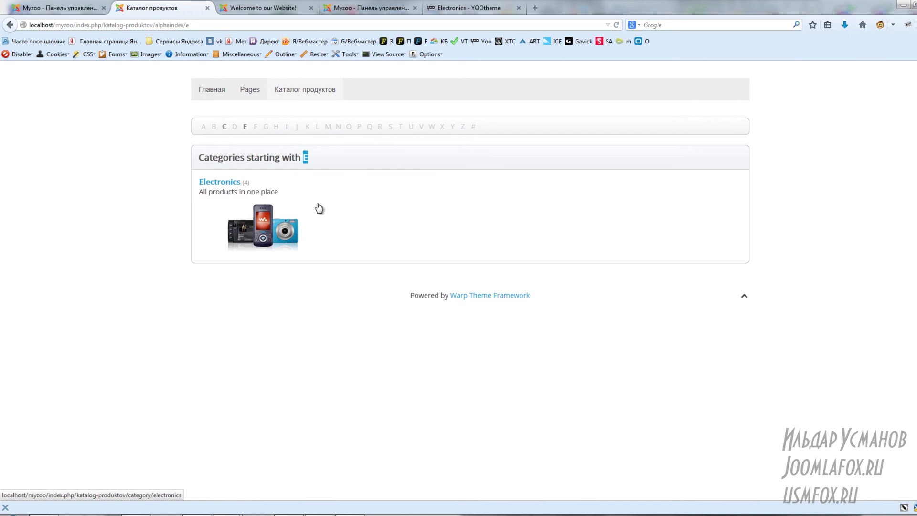
click(224, 128)
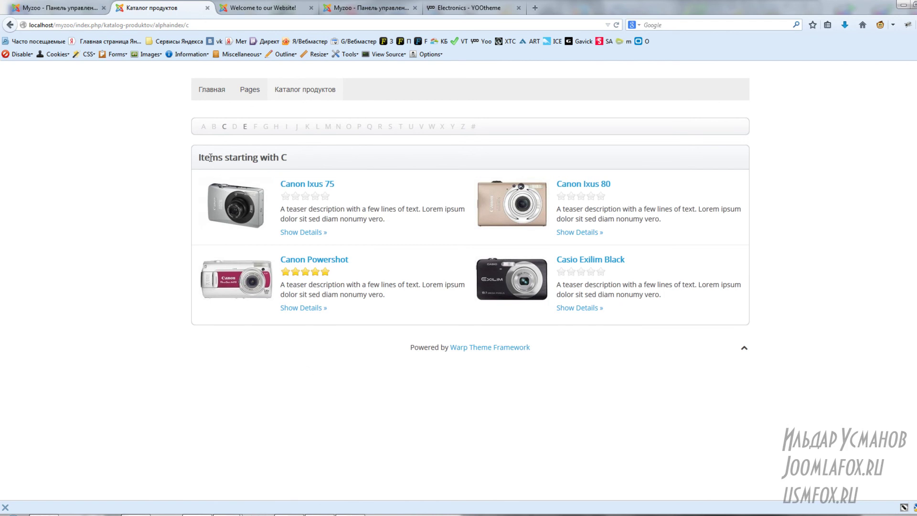
Return to the catalog's main page and examine its title, image and hot products section
click(293, 90)
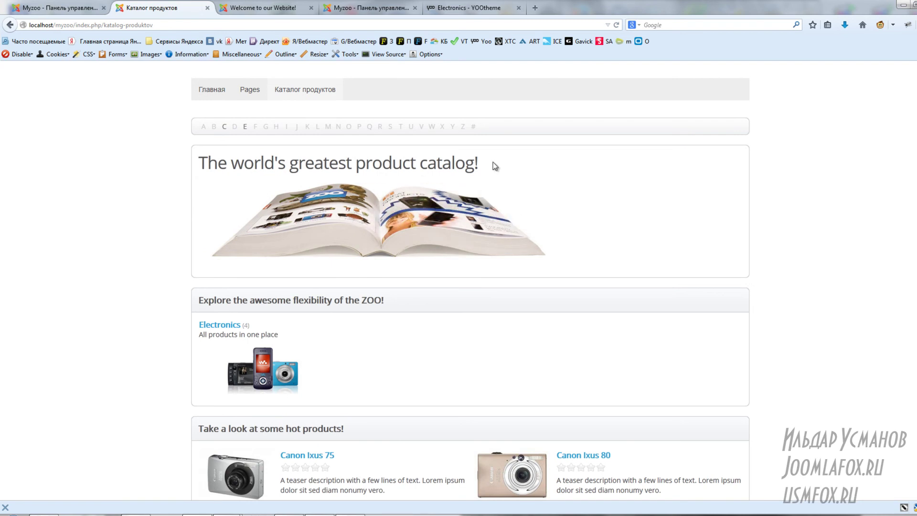
drag(493, 163, 444, 218)
click(615, 237)
scroll(623, 220, down, 3)
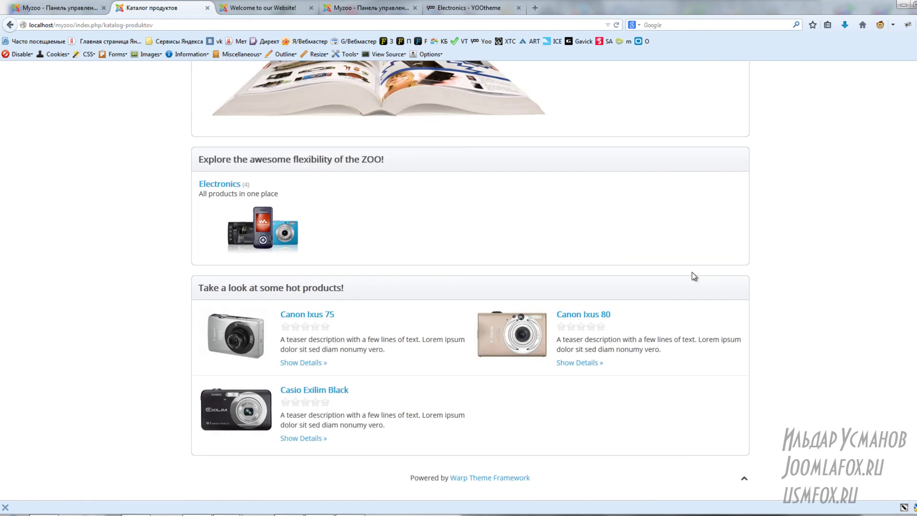
scroll(712, 281, up, 3)
click(196, 26)
click(250, 23)
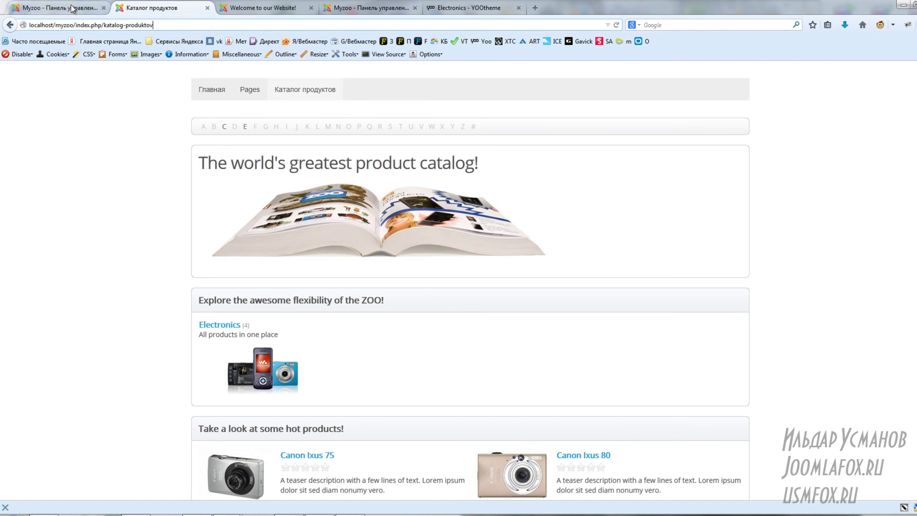
Open the front page settings (На главной) of the Каталог продукции app in the administrator and expand its template (Шаблон) options
click(94, 9)
click(263, 7)
click(368, 7)
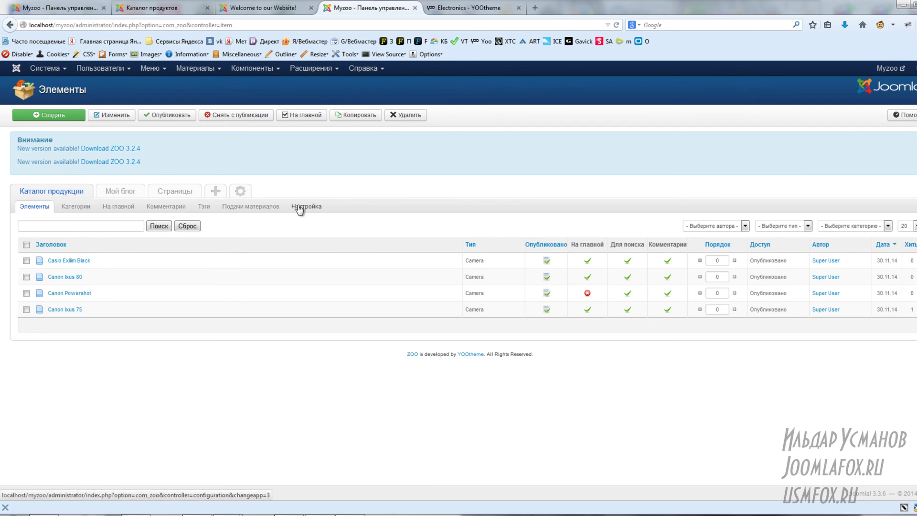
click(115, 209)
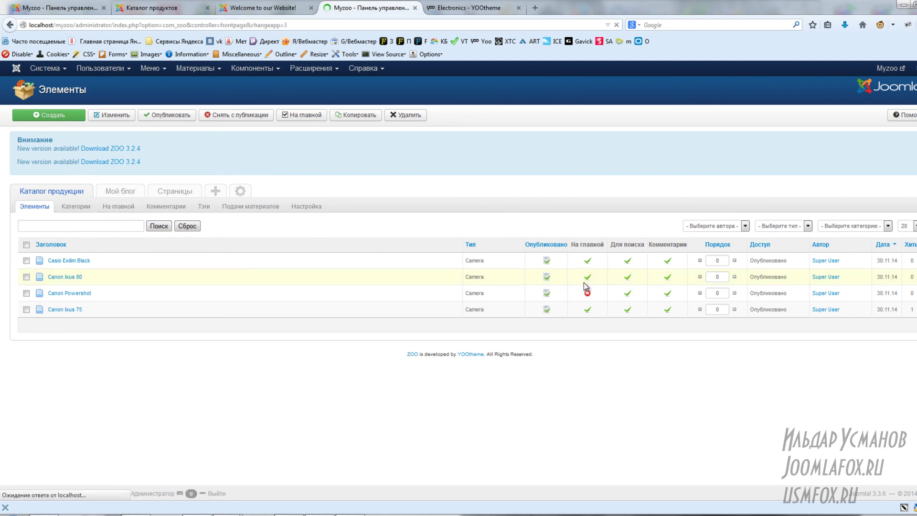
click(604, 335)
click(588, 307)
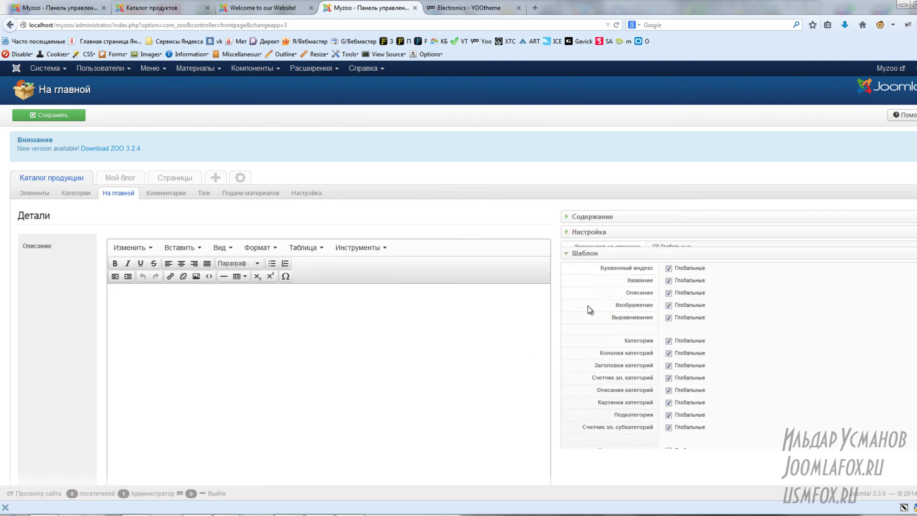
scroll(741, 334, down, 3)
scroll(738, 331, up, 3)
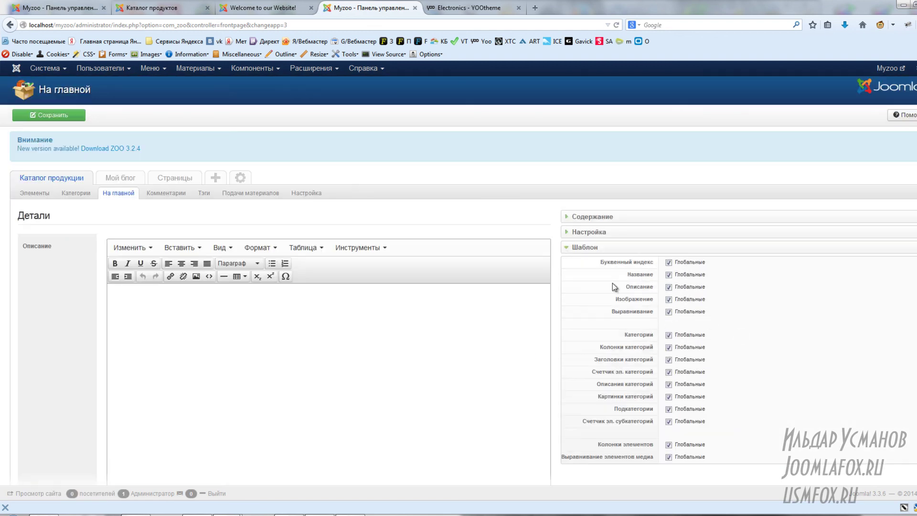
Override the global alignment (Выравнивание) of the catalog front page with Всё по центру and save the settings
click(669, 311)
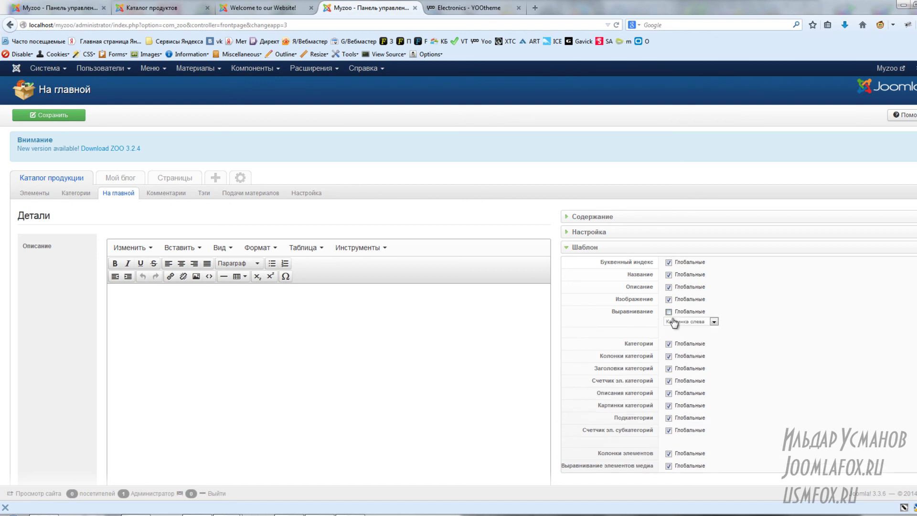
click(702, 321)
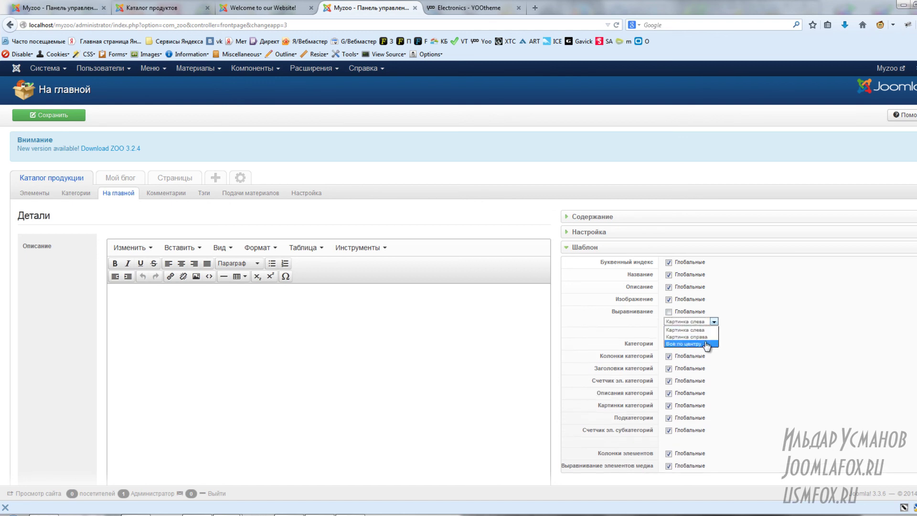
click(705, 344)
click(50, 122)
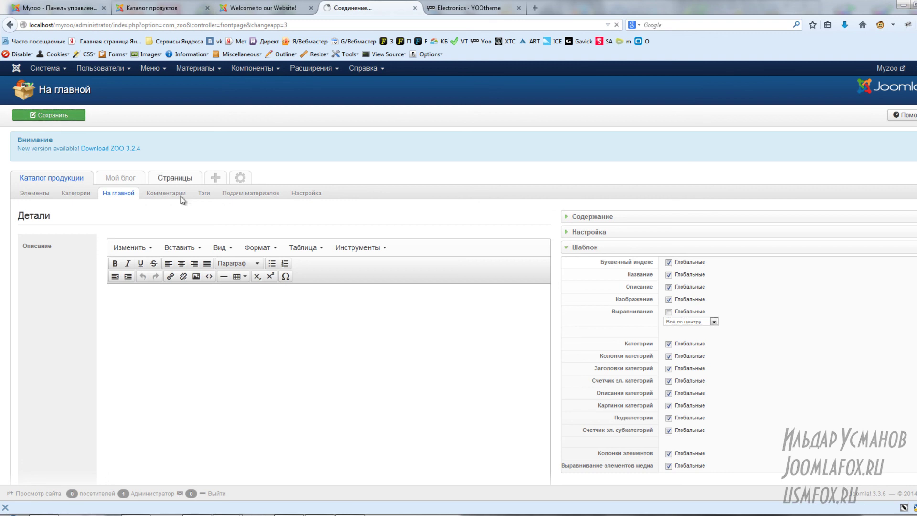
Reload the catalog's main page on the site and check the alignment of its title and image
click(277, 7)
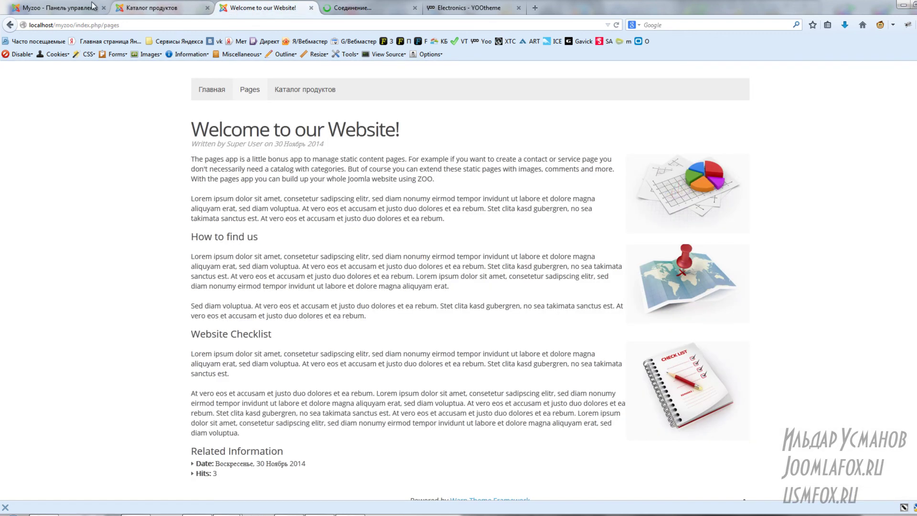
key(ctrl+shift+Tab)
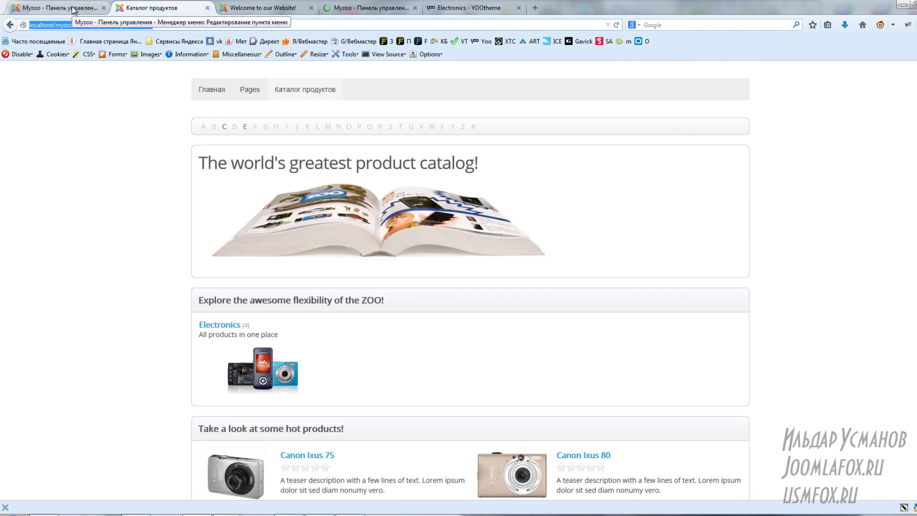
click(616, 24)
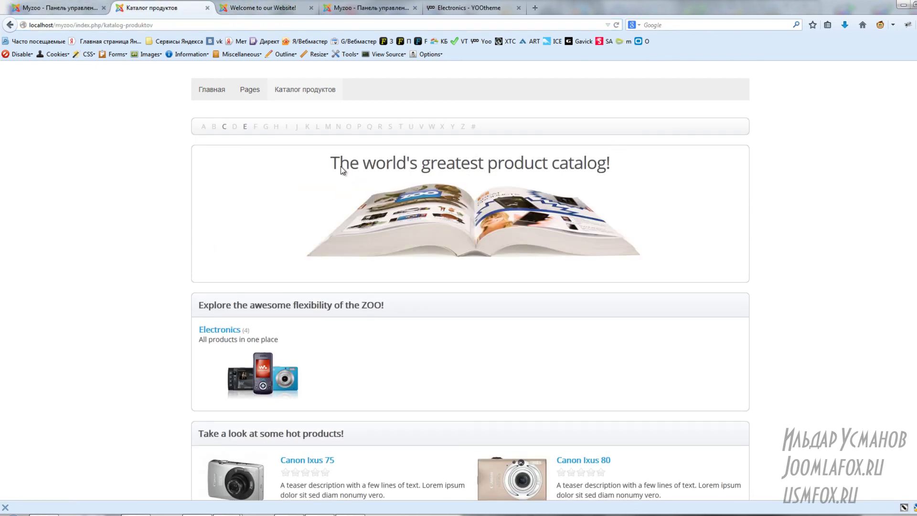
drag(313, 158, 654, 265)
click(345, 232)
scroll(319, 218, down, 3)
scroll(287, 187, up, 3)
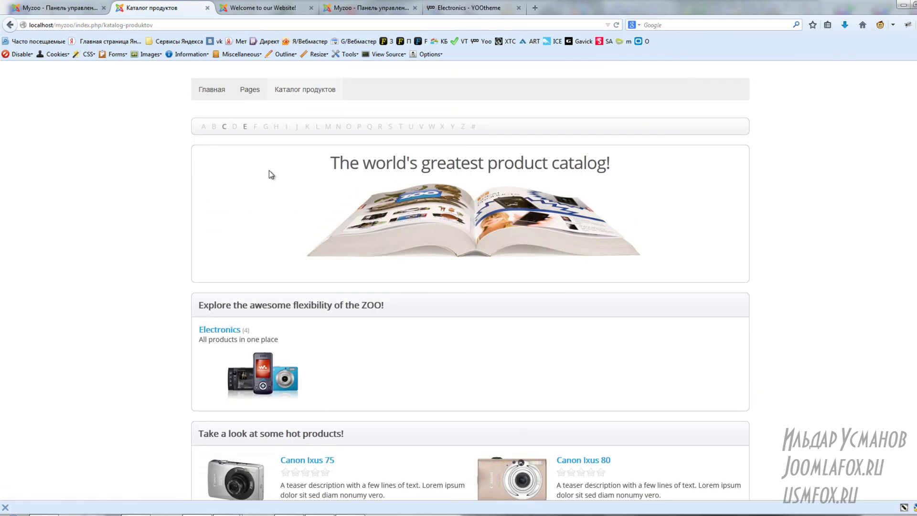